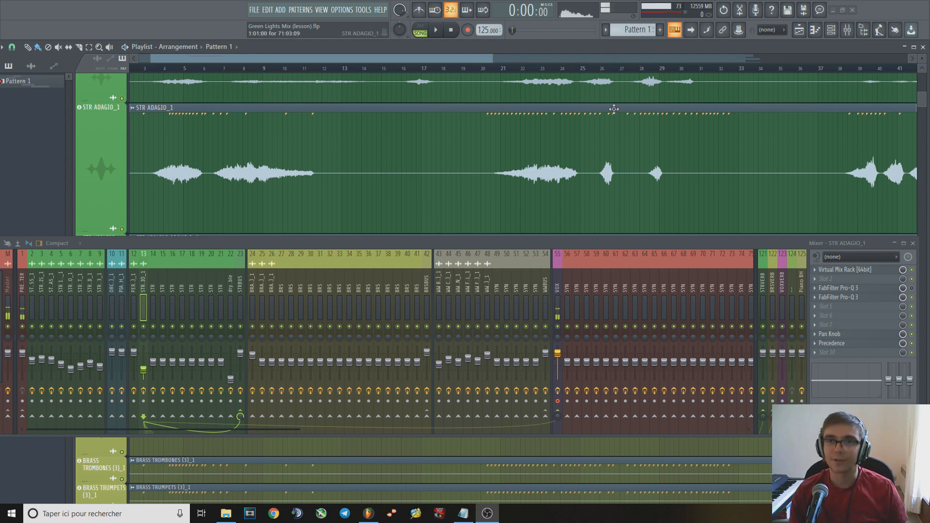
- Play the arrangement from around bar 4, skip ahead to around bar 10, and stop playback
drag(472, 242, 483, 230)
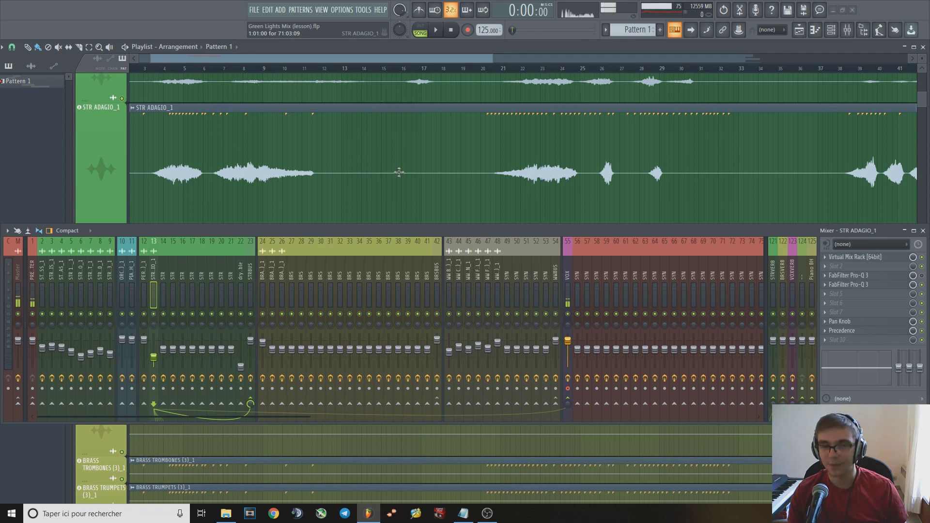
click(163, 66)
key(space)
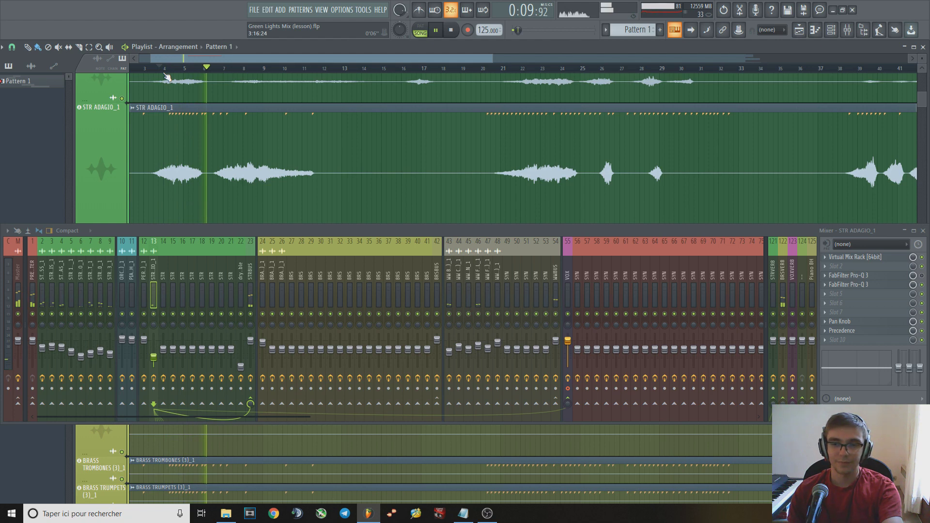
click(284, 67)
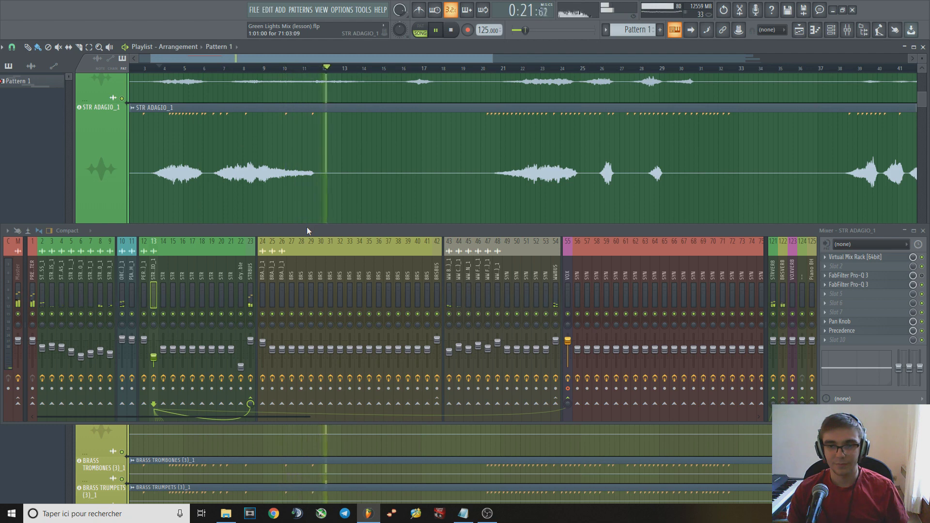
key(space)
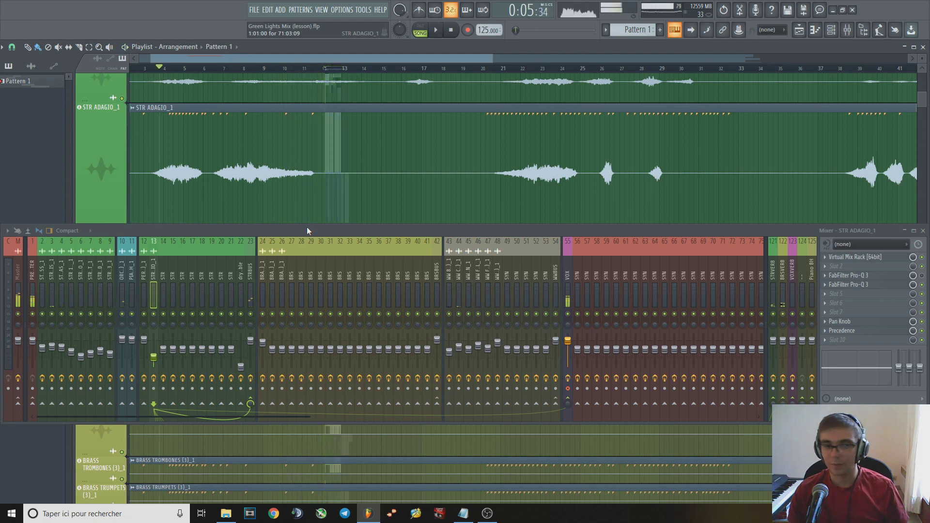
- Solo the STR ADAGIO_1 mixer track and audition it repeatedly from around bar 7 alongside other string tracks
click(231, 67)
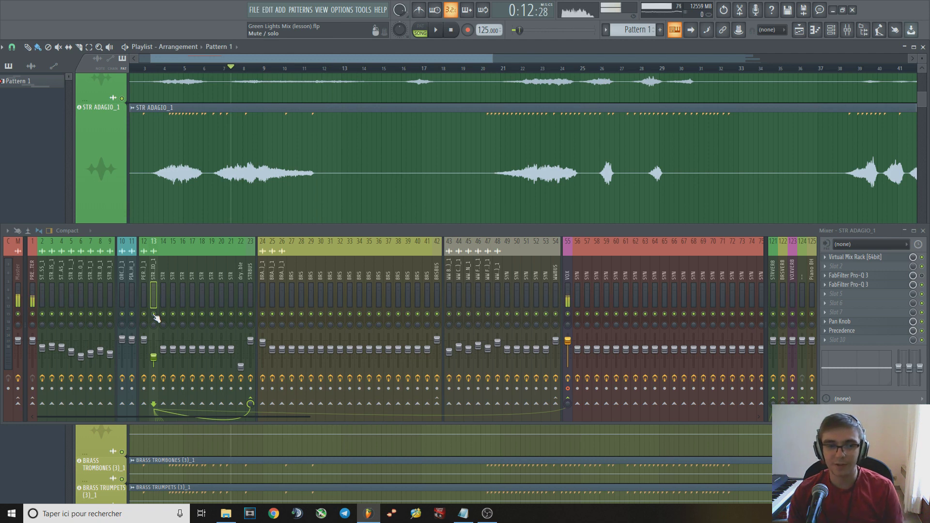
right_click(154, 314)
key(space)
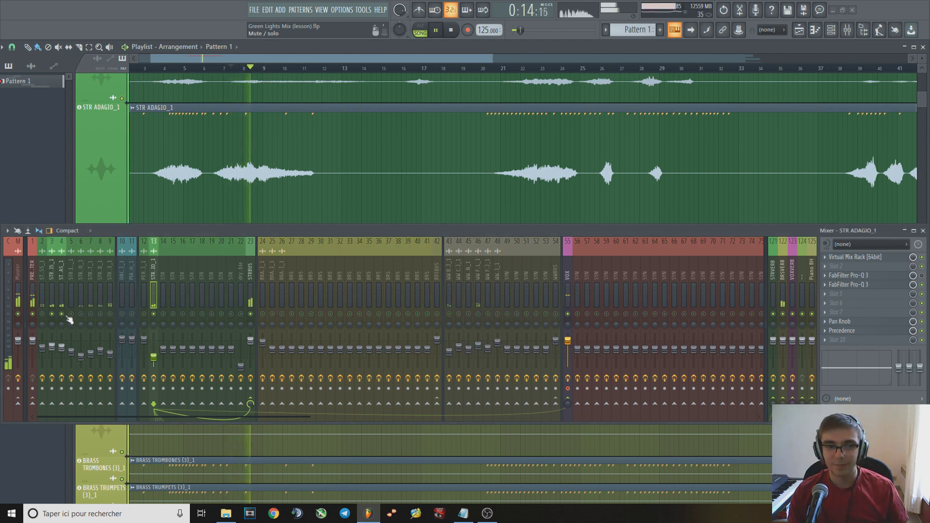
key(space)
key(space)
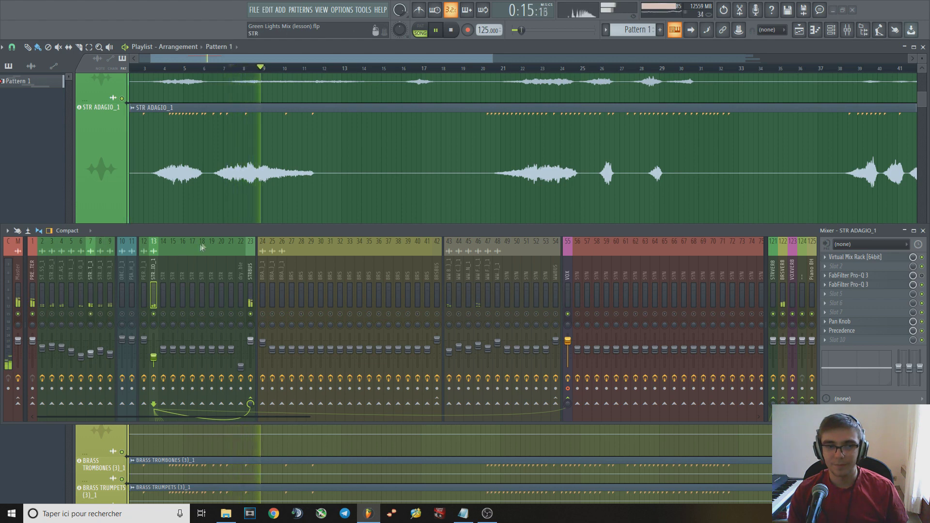
key(space)
key(space)
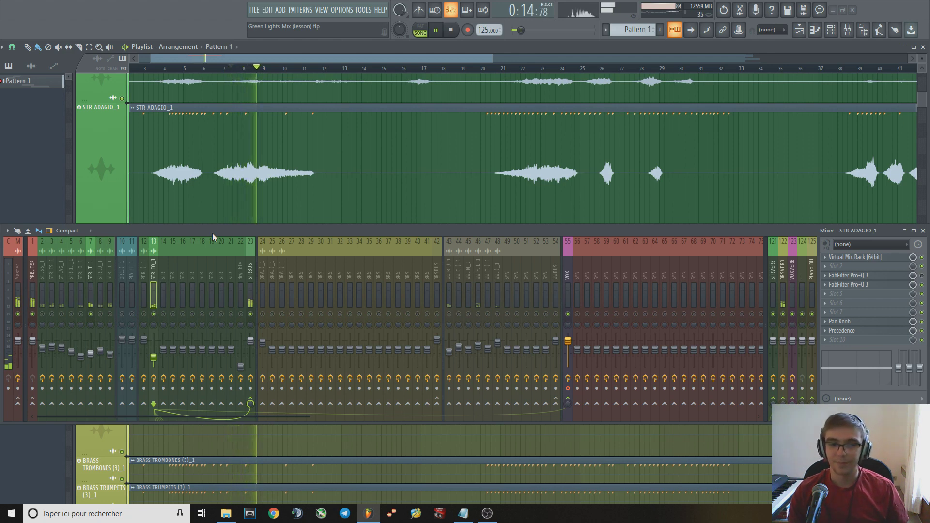
key(space)
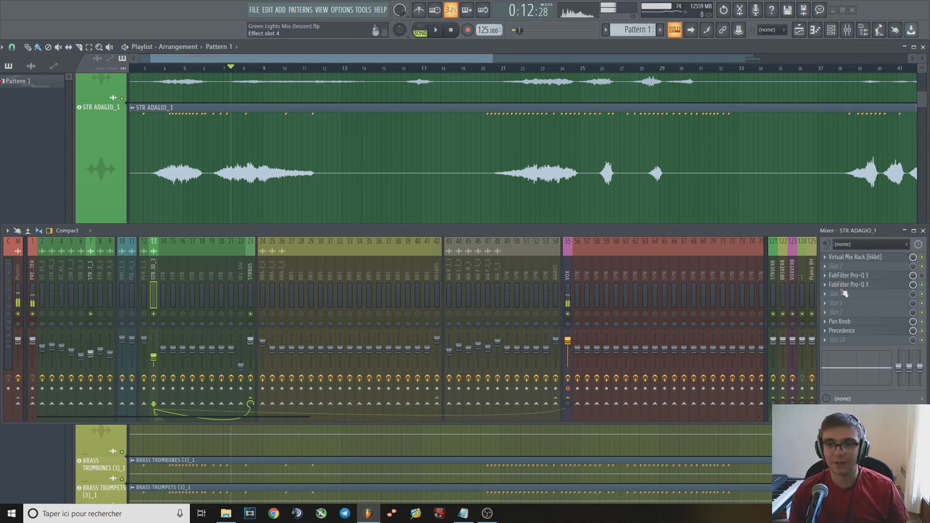
- Examine the EQ curve of the FabFilter Pro-Q 3 on STR ADAGIO_1 and close the plugin
click(848, 275)
drag(588, 234, 551, 277)
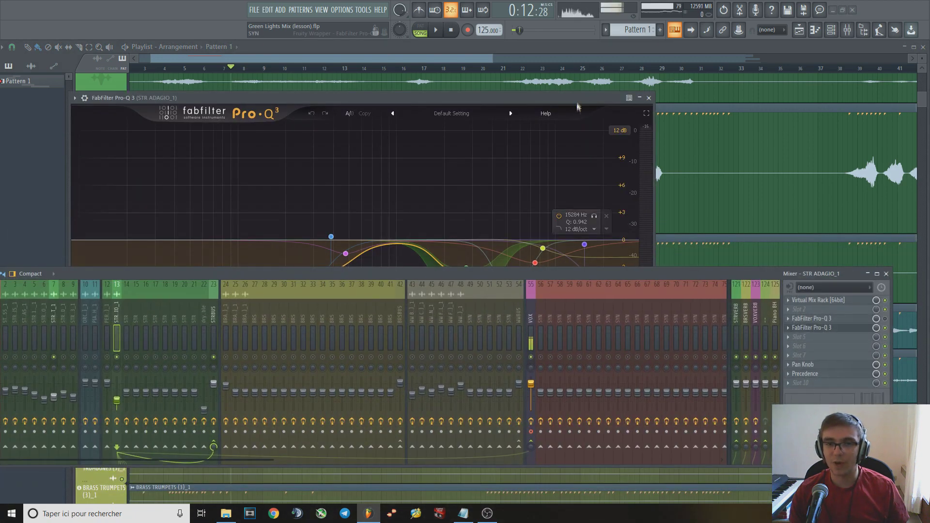
drag(575, 97, 586, 67)
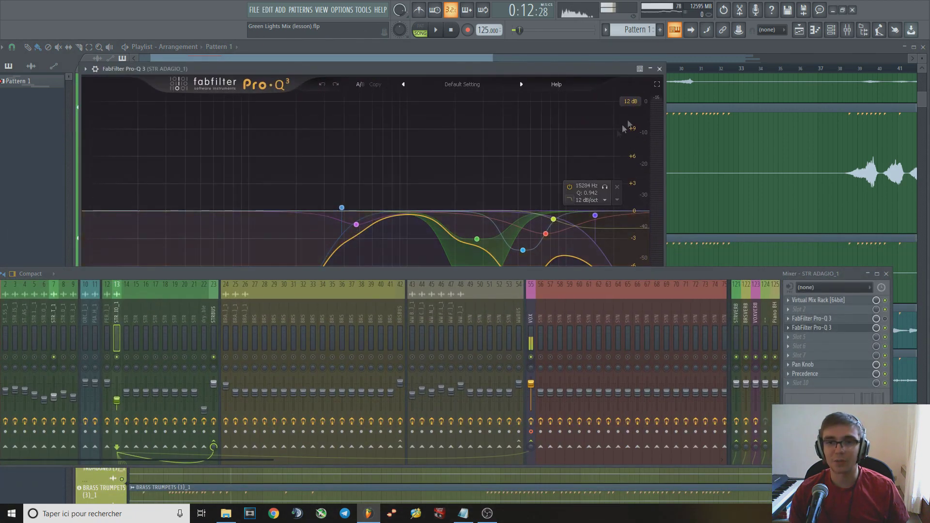
click(659, 68)
- Audition STR ADAGIO_1 from around bar 7 with its second FabFilter Pro-Q 3 bypassed and with it enabled
key(space)
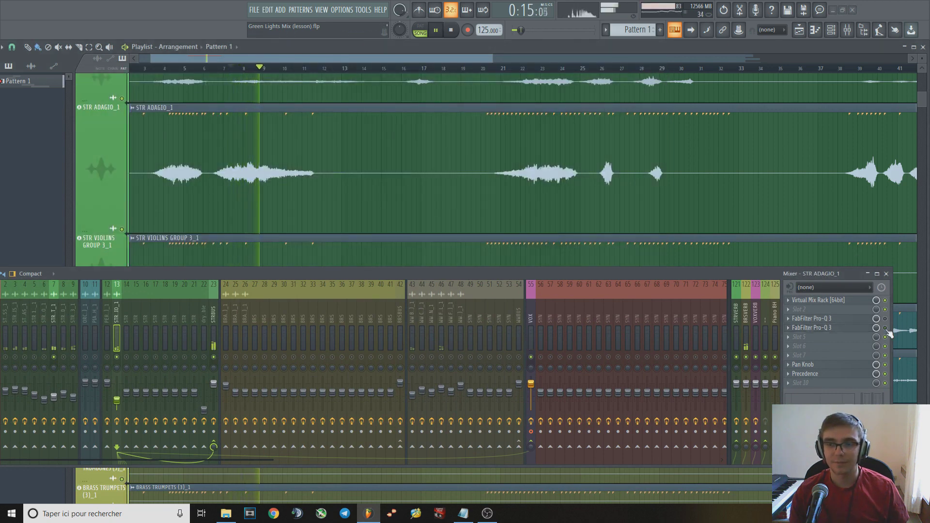
key(space)
key(space)
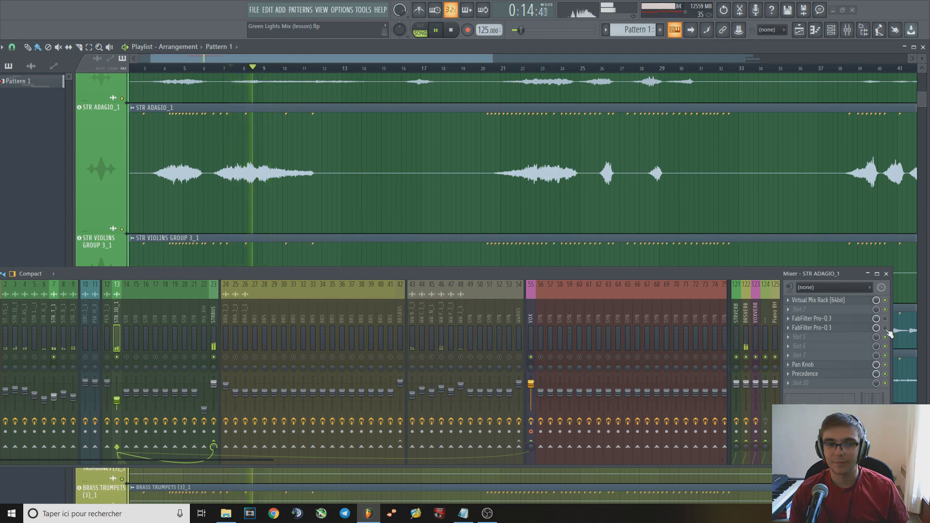
key(space)
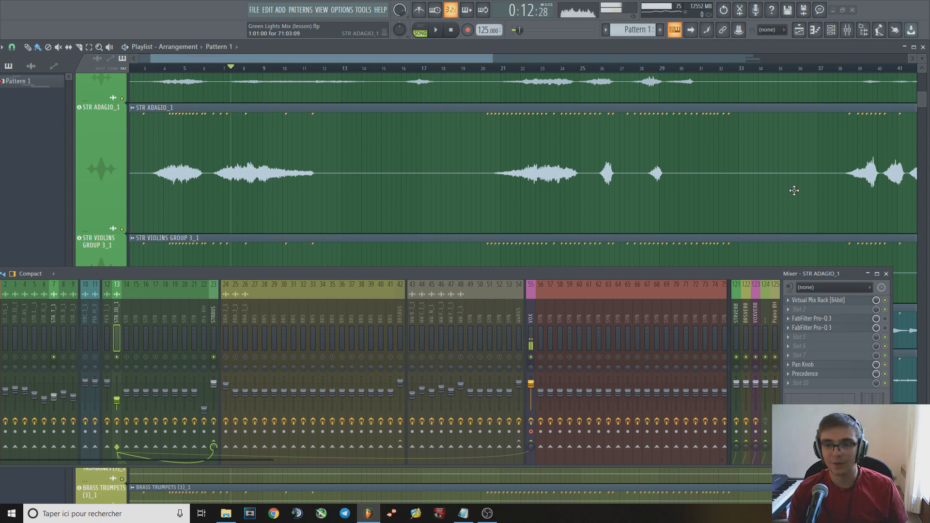
drag(719, 274, 722, 257)
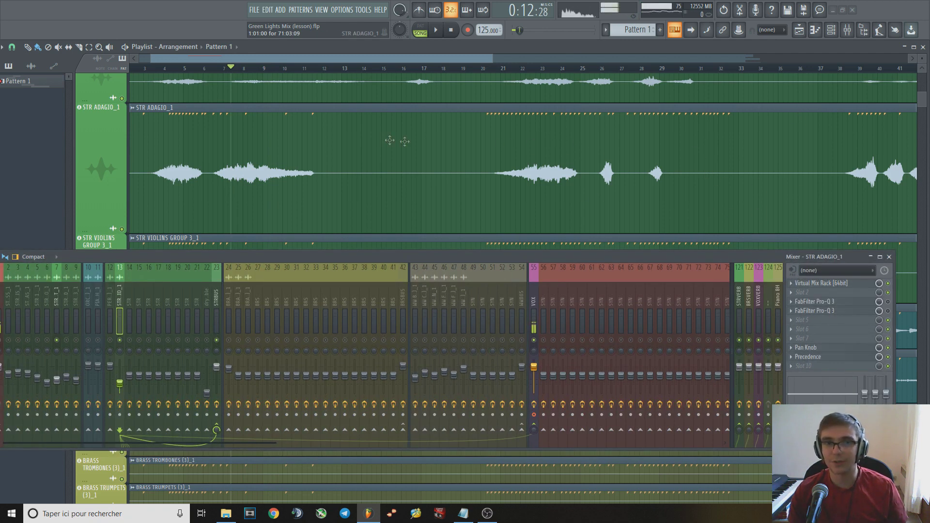
key(space)
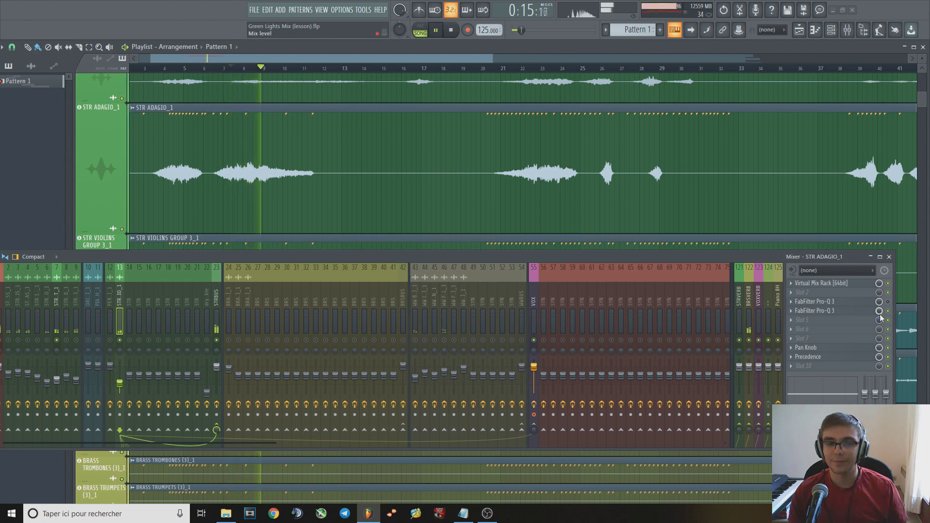
key(space)
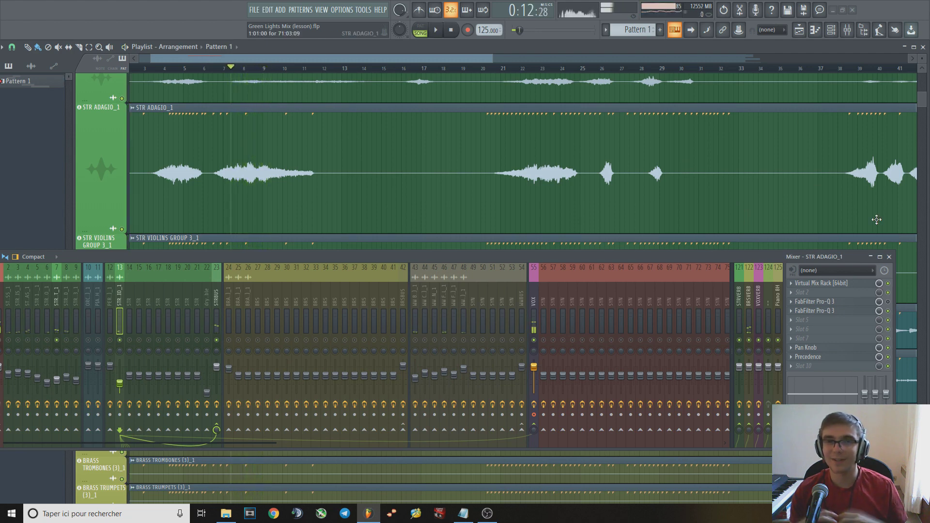
- Audition STR ADAGIO_1 with the first FabFilter Pro-Q 3 enabled in place of the second
click(887, 301)
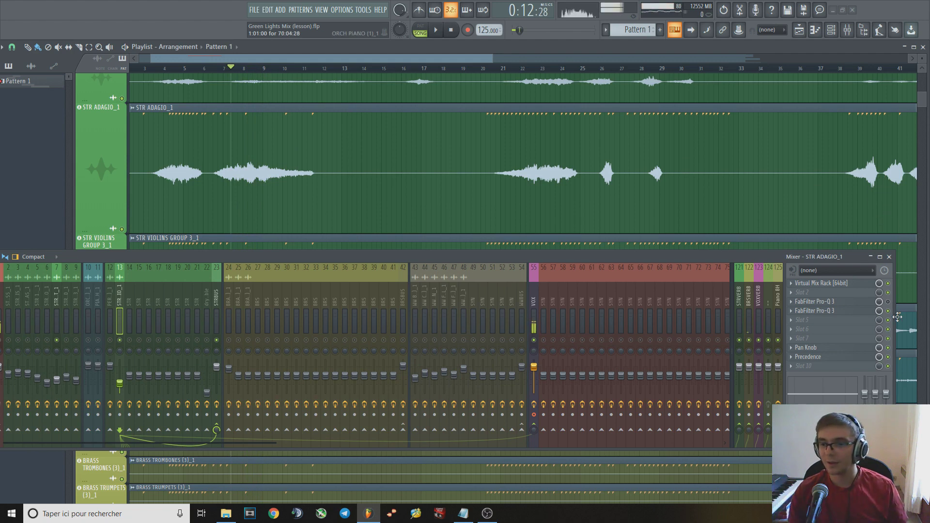
click(857, 301)
click(857, 301)
click(889, 302)
key(space)
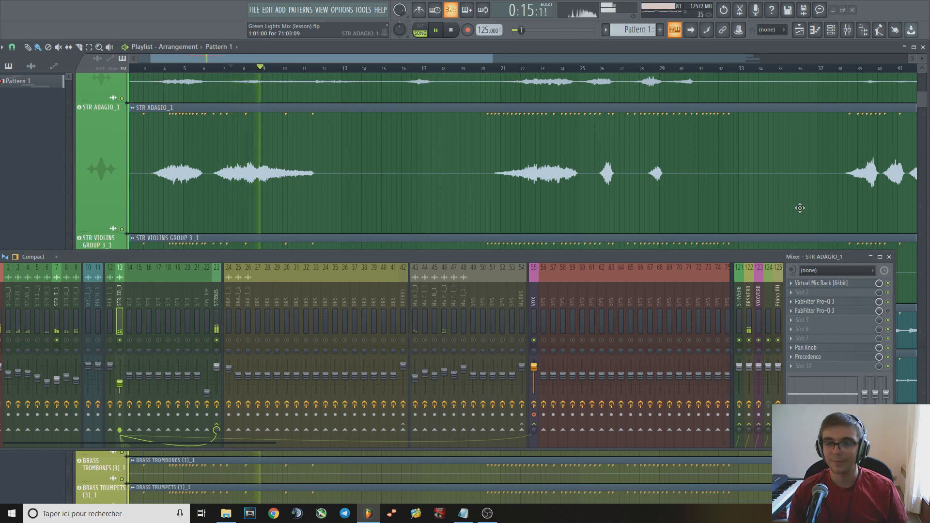
key(space)
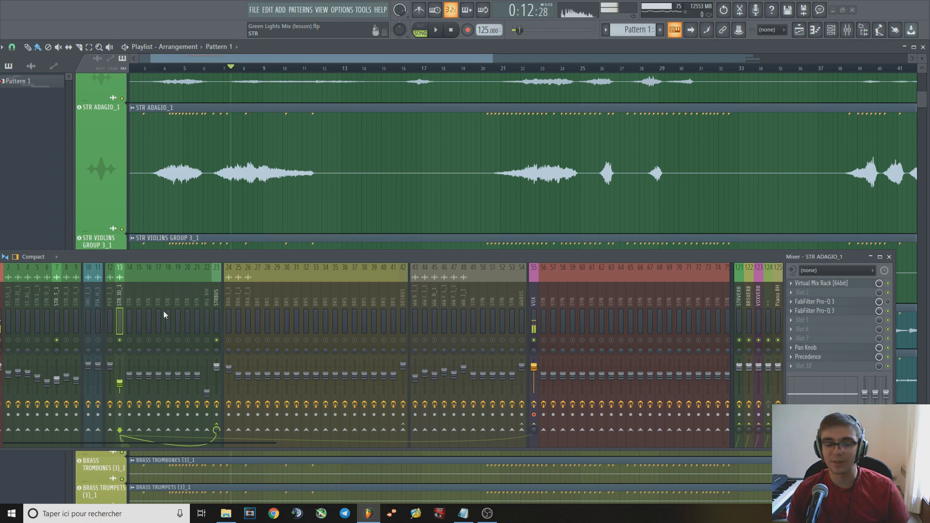
- Check the stereo width setting of the Ozone Imager on STR ADAGIO_1 and close the plugin
drag(206, 256, 240, 251)
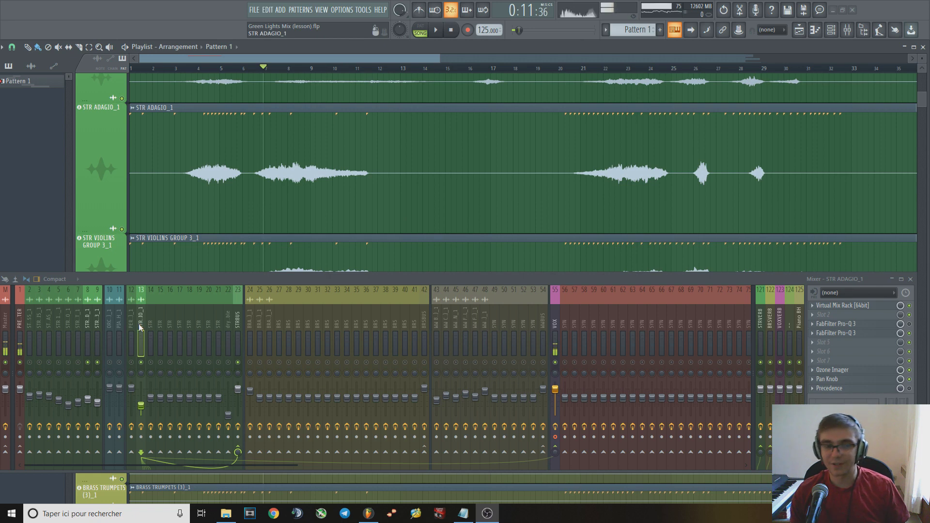
click(839, 372)
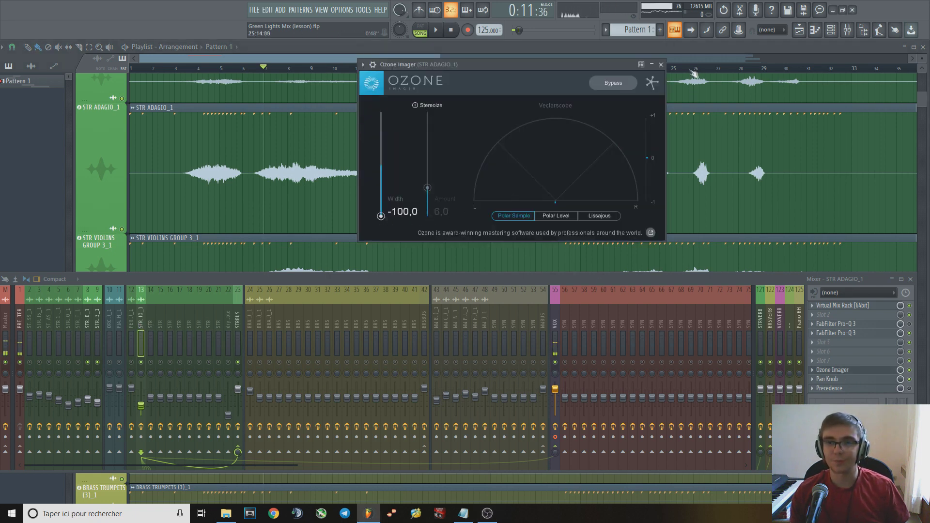
click(662, 64)
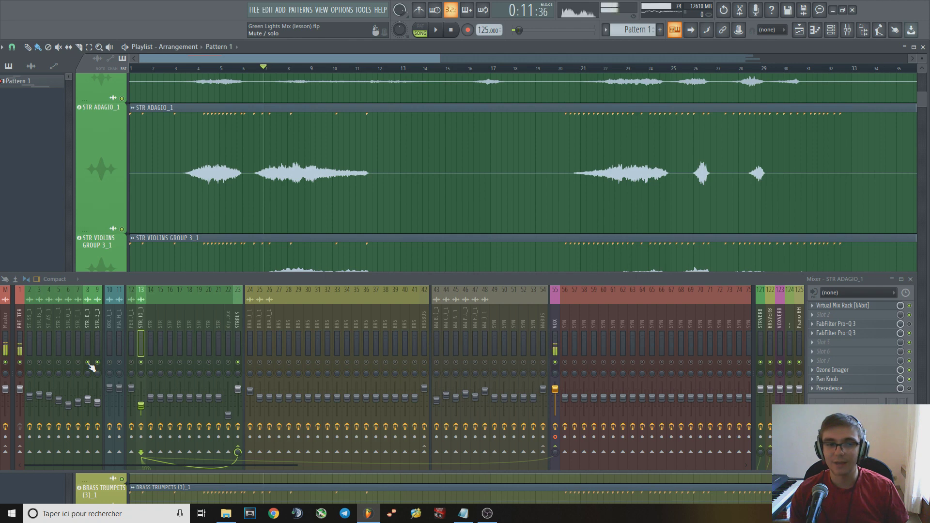
- Mute mixer track 8 and play the passage with STR ADAGIO_1's Ozone Imager vectorscope open
click(88, 362)
key(space)
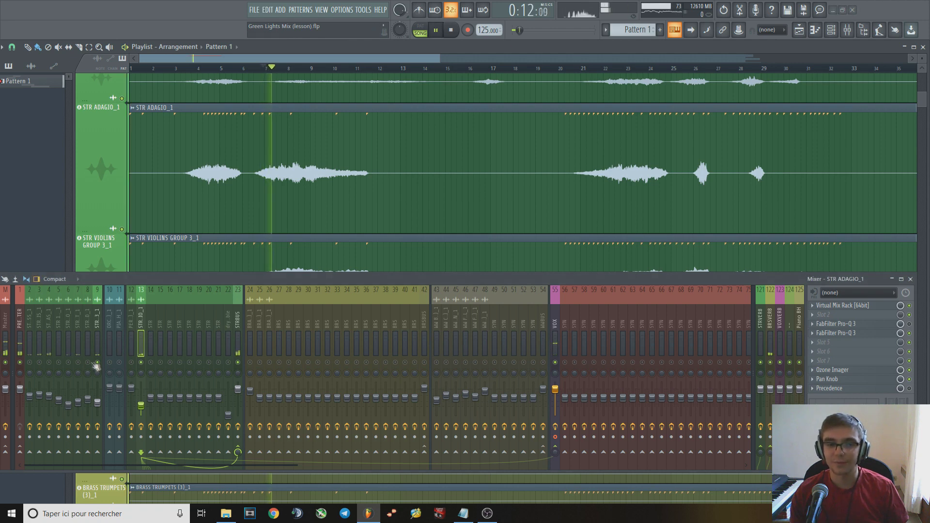
click(843, 371)
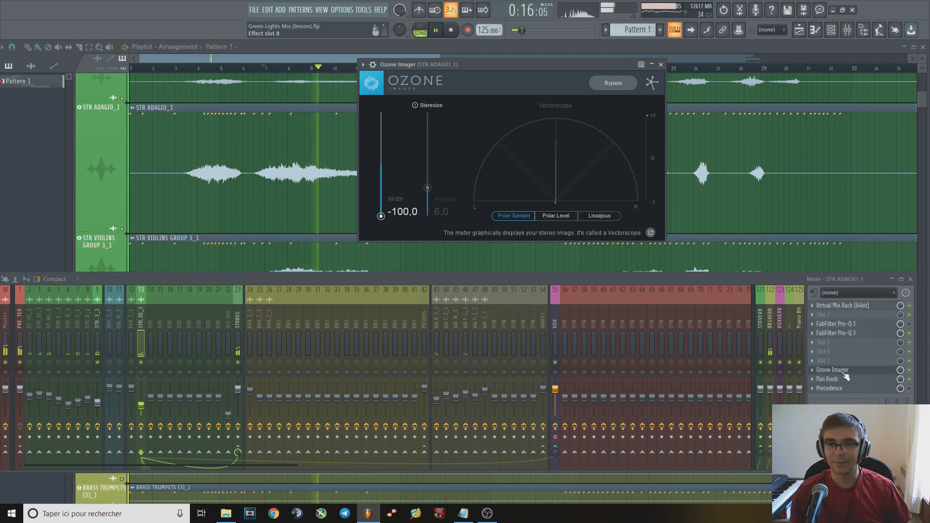
key(space)
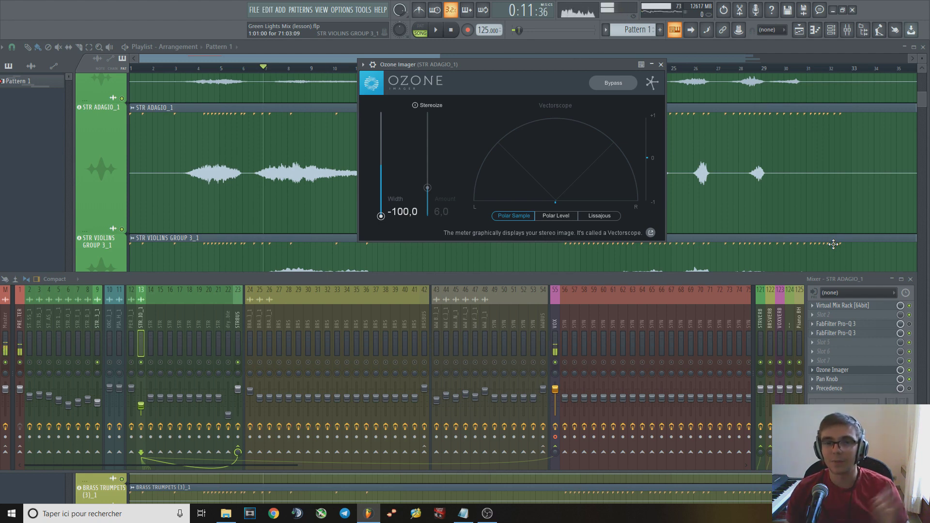
- Widen the Ozone Imager on STR ADAGIO_1 to 50.9, reduce the width to 0.9, and audition the passage
drag(381, 216, 381, 140)
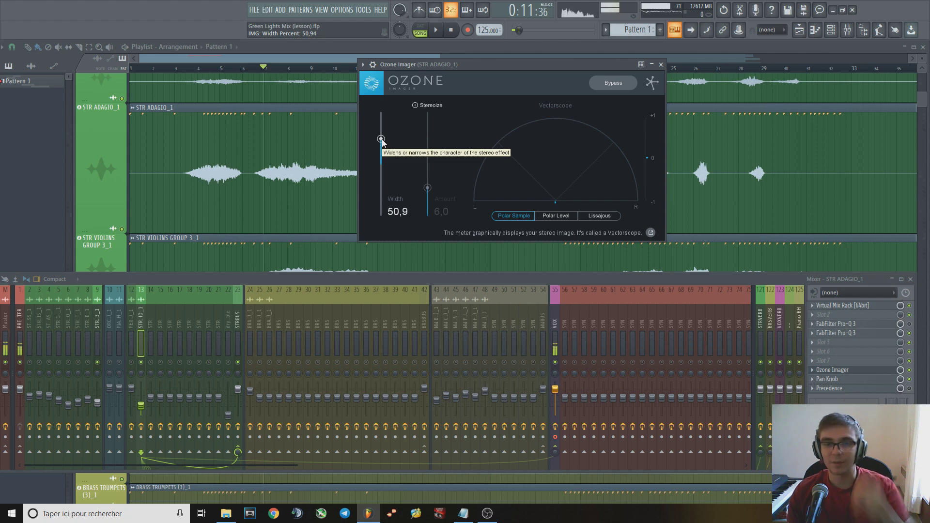
drag(382, 140, 383, 165)
key(space)
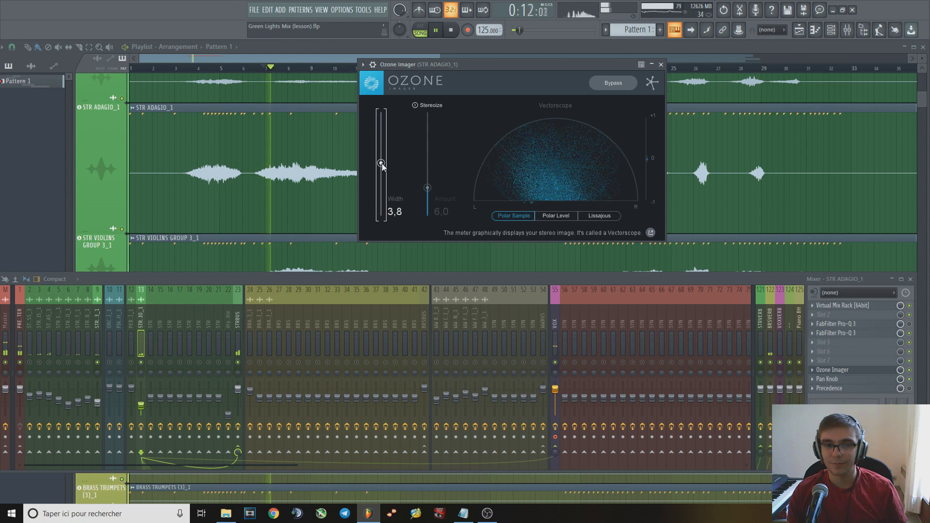
drag(382, 164, 383, 167)
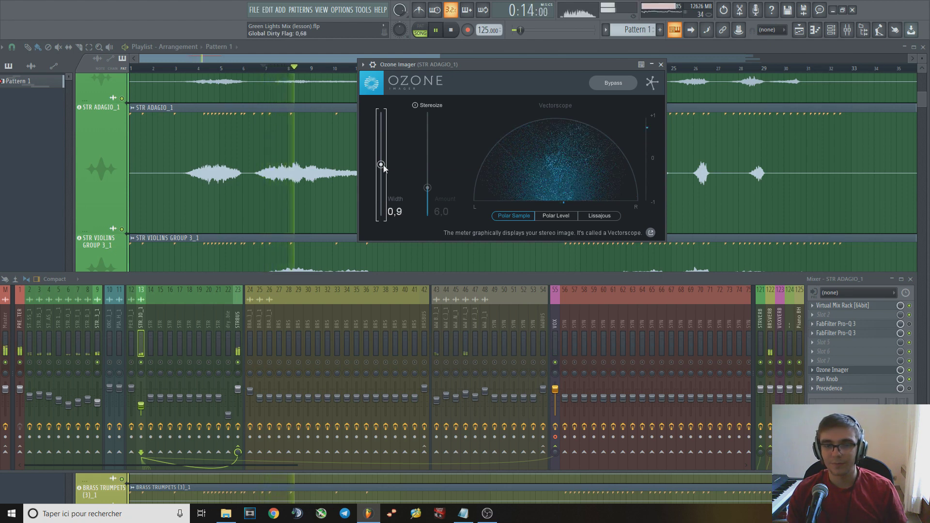
key(space)
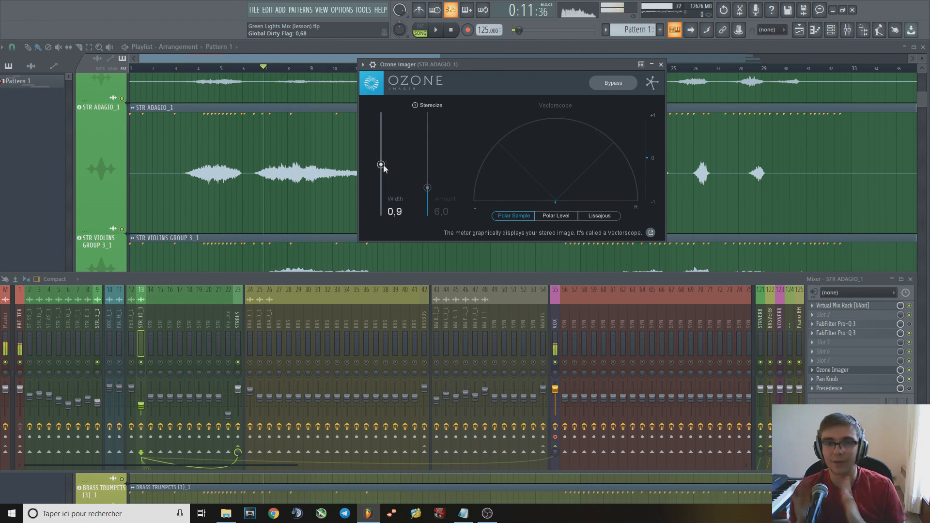
- Check the pan setting of the Pan Knob plugin on STR ADAGIO_1 and close it
drag(484, 64, 568, 72)
click(858, 381)
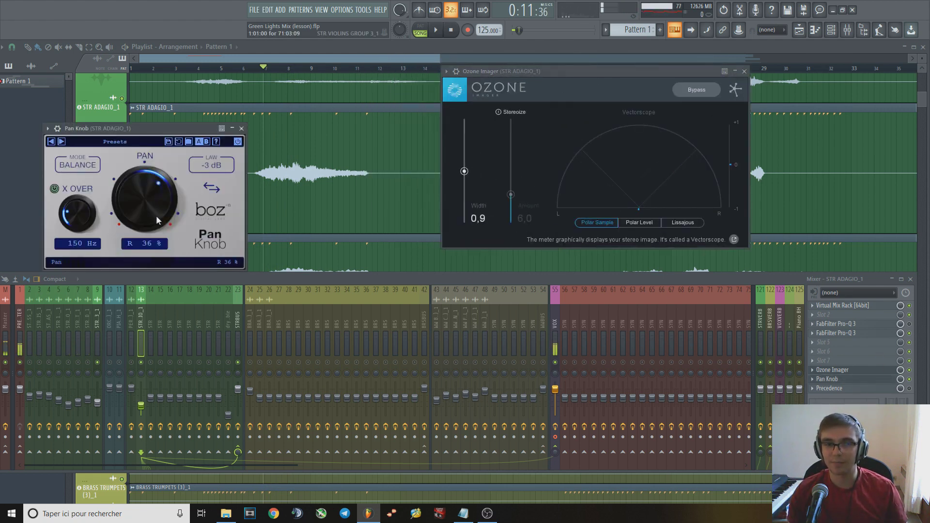
click(241, 128)
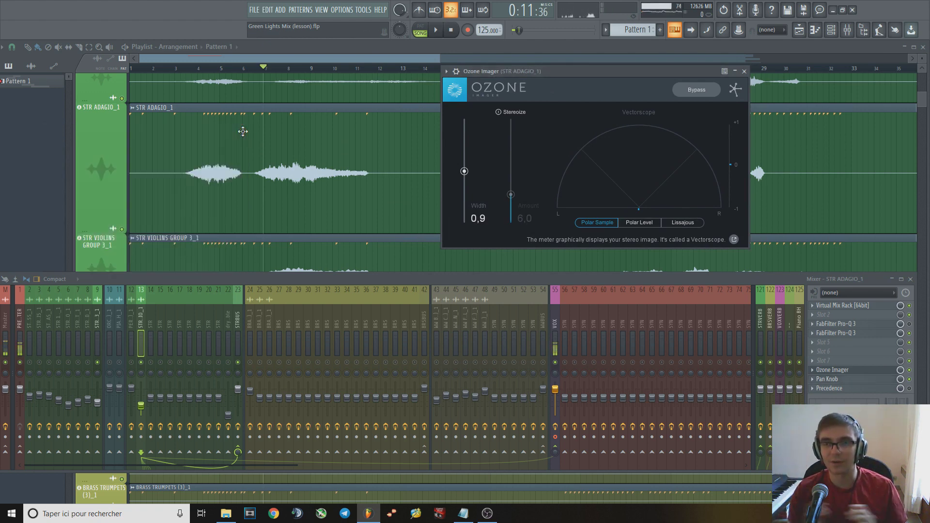
- Set the Ozone Imager width on STR ADAGIO_1 to -100 while the passage plays, and stop playback
drag(591, 75, 584, 85)
key(space)
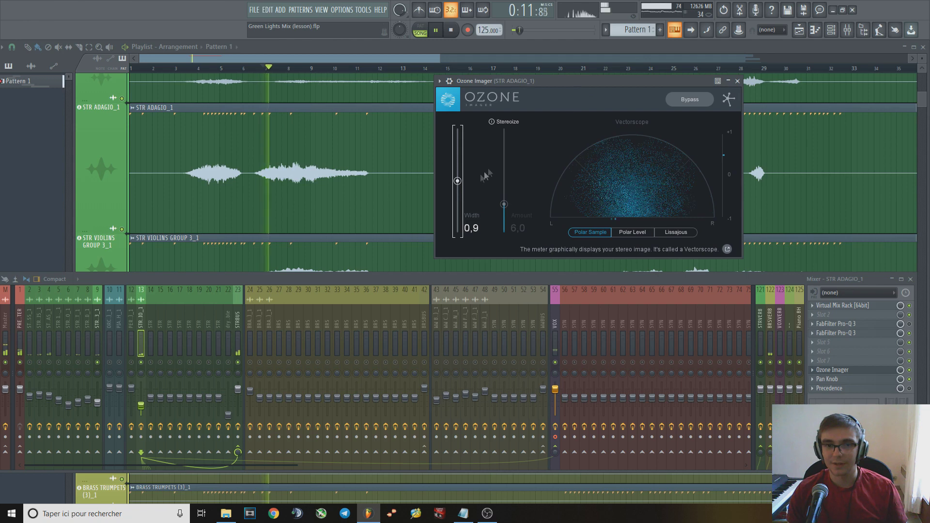
drag(457, 180, 455, 236)
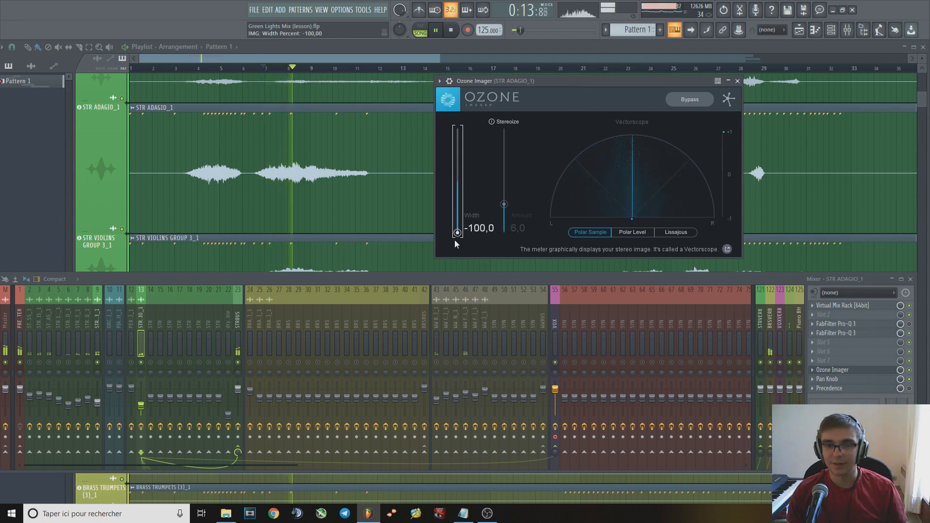
key(space)
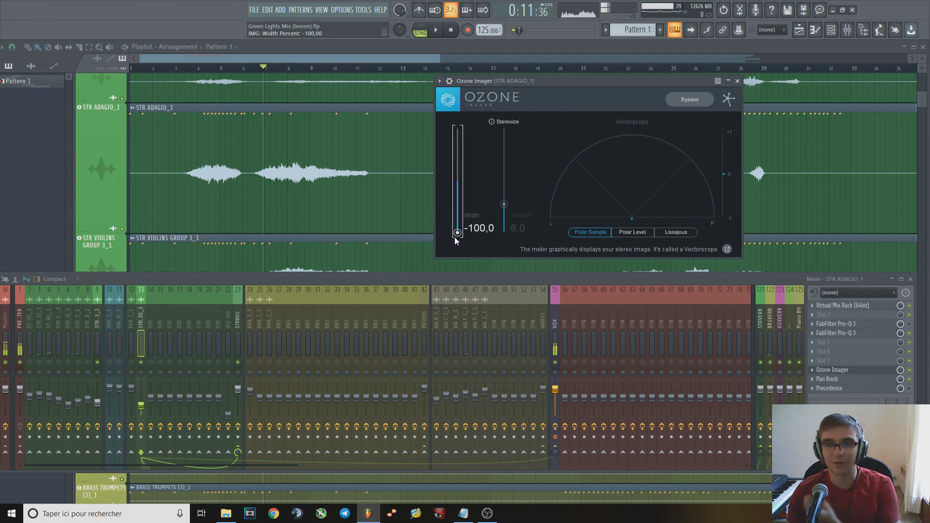
- Set the Ozone Imager width on STR ADAGIO_1 to 1.9 while the passage plays, and stop playback
key(space)
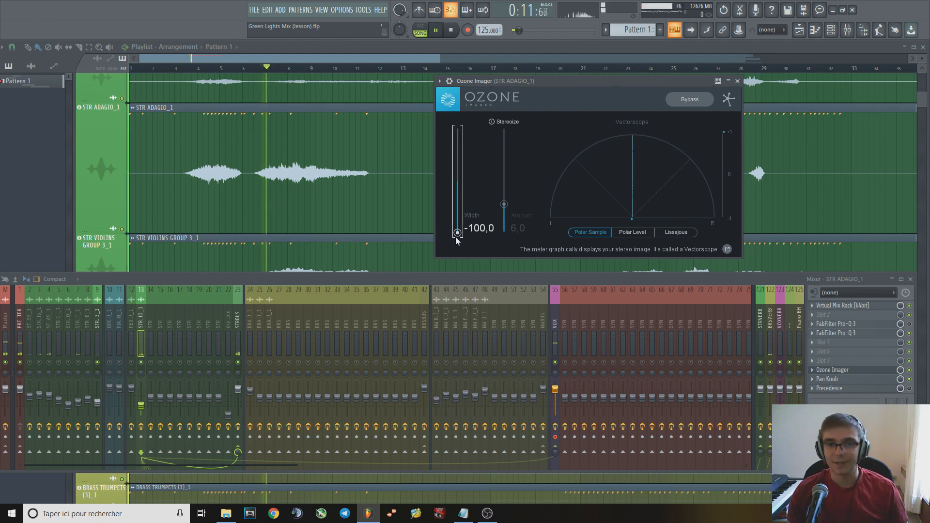
drag(455, 236, 459, 182)
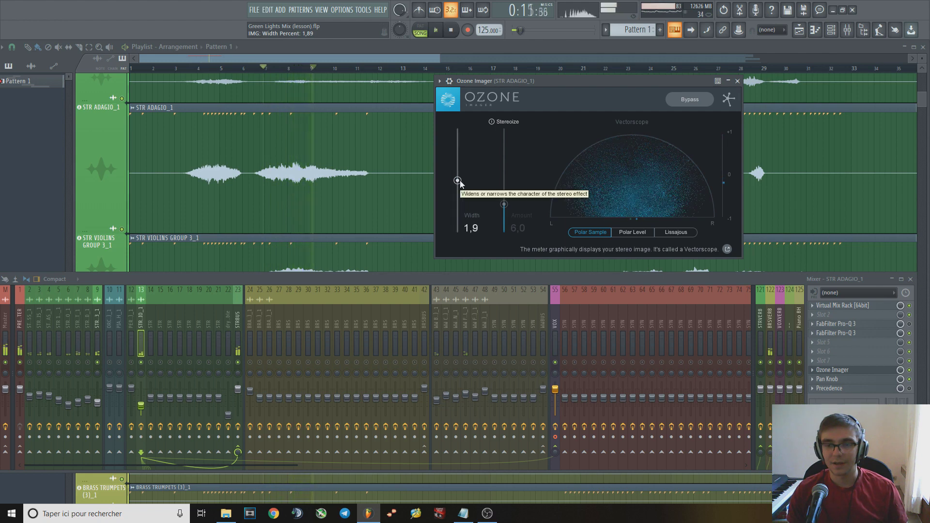
key(space)
drag(564, 82, 560, 81)
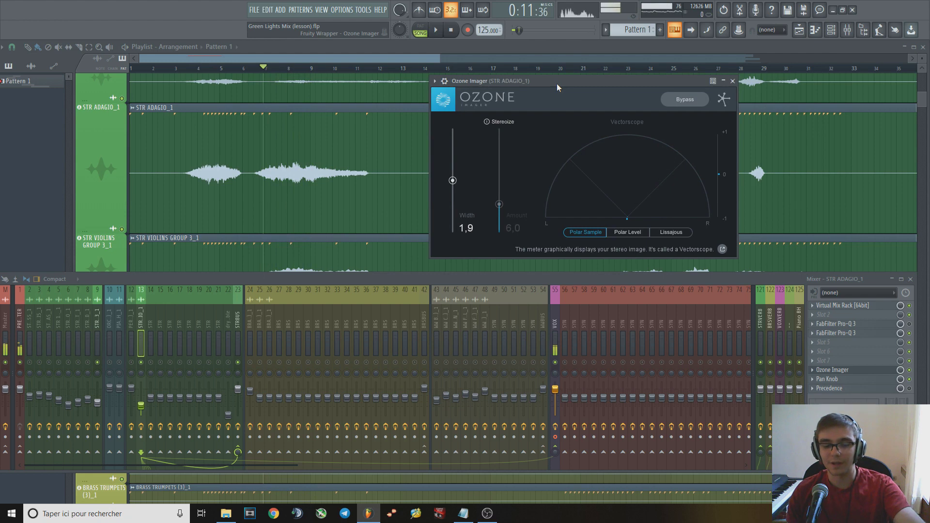
drag(556, 84, 560, 82)
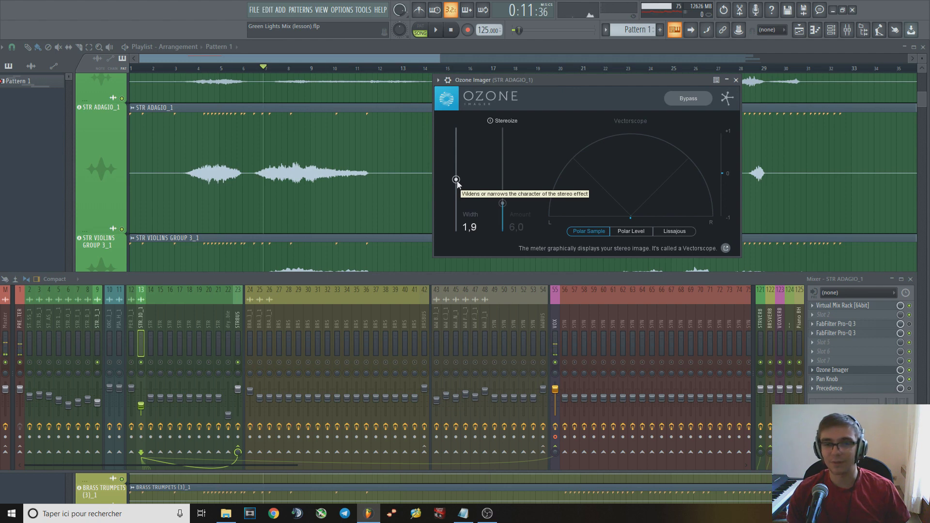
- Widen the Ozone Imager on STR ADAGIO_1 to 77.4 during playback, stop, and close the plugin
key(space)
drag(457, 181, 466, 142)
key(space)
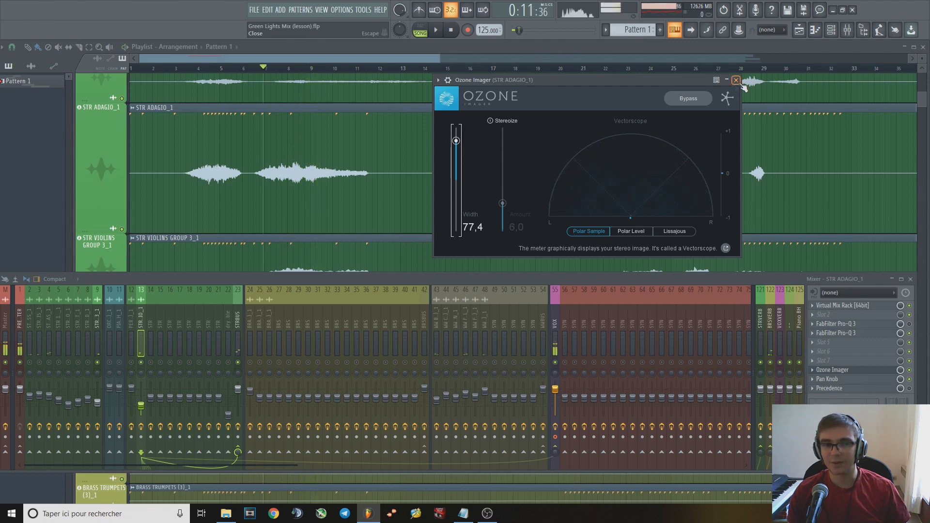
click(735, 80)
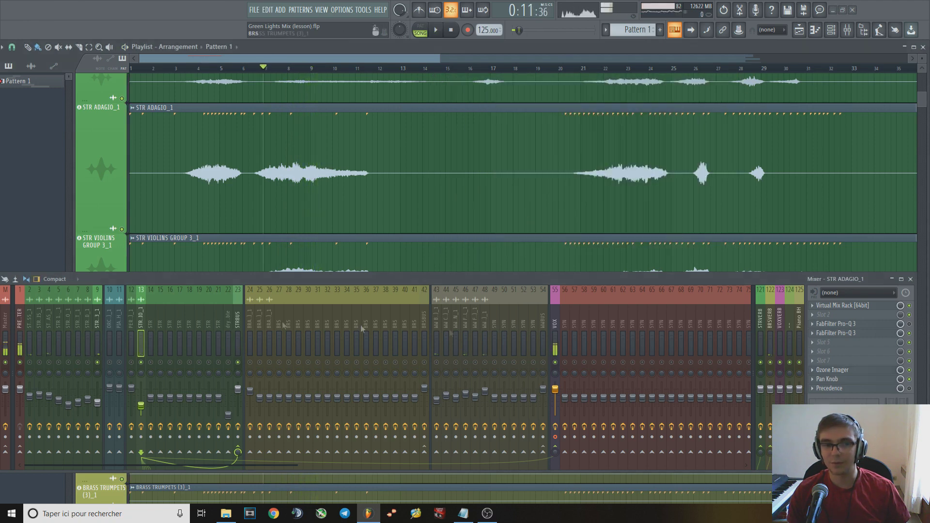
- Open the Pan Knob plugin on STR ADAGIO_1 and audition the passage with its current panning
click(838, 379)
key(space)
scroll(160, 225, up, 5)
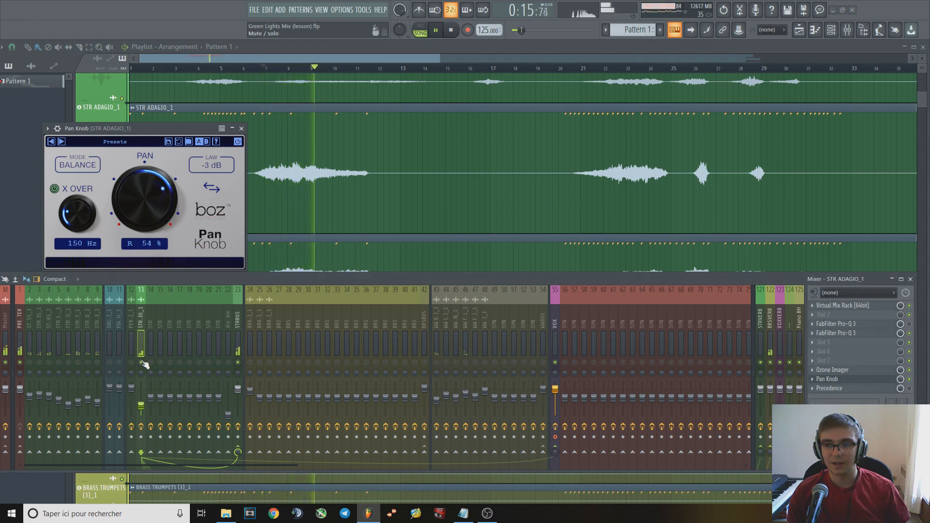
key(space)
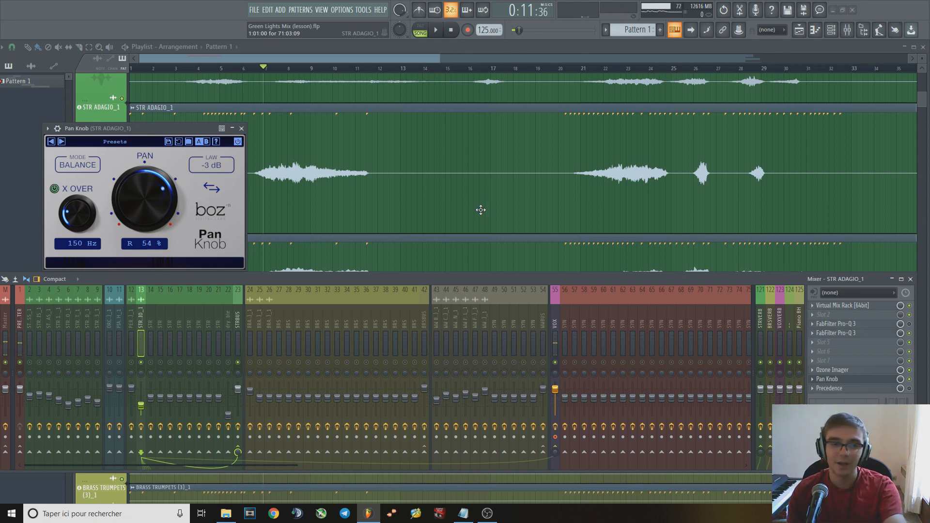
- Reduce the width in the Precedence plugin on STR ADAGIO_1 to 94.0 and close the plugin
click(843, 392)
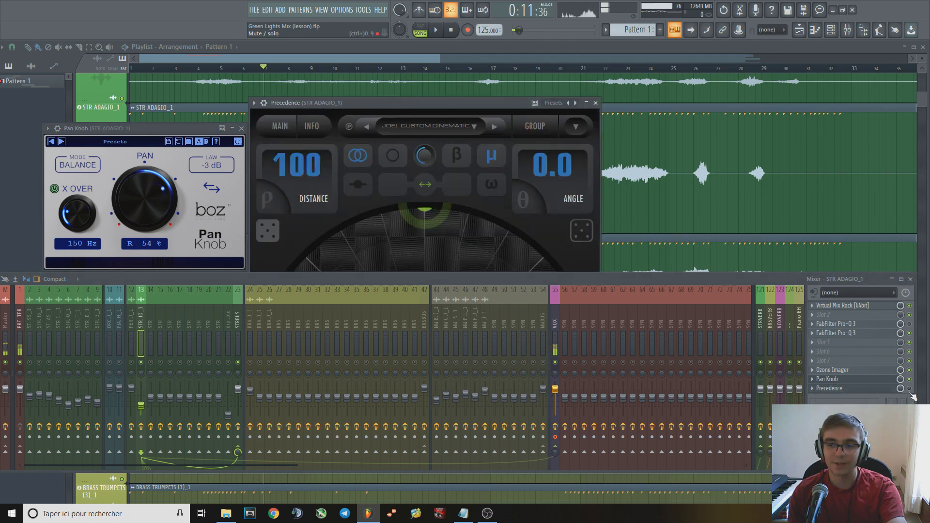
drag(504, 280, 458, 454)
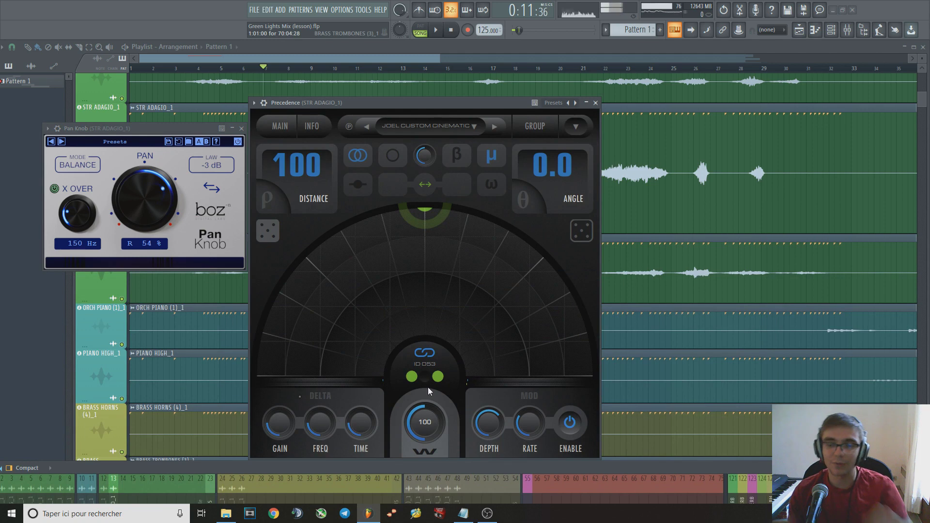
mouse_move(430, 427)
mouse_move(430, 427)
mouse_down()
mouse_move(431, 440)
mouse_move(438, 415)
mouse_move(432, 439)
mouse_move(435, 414)
mouse_move(428, 431)
mouse_up()
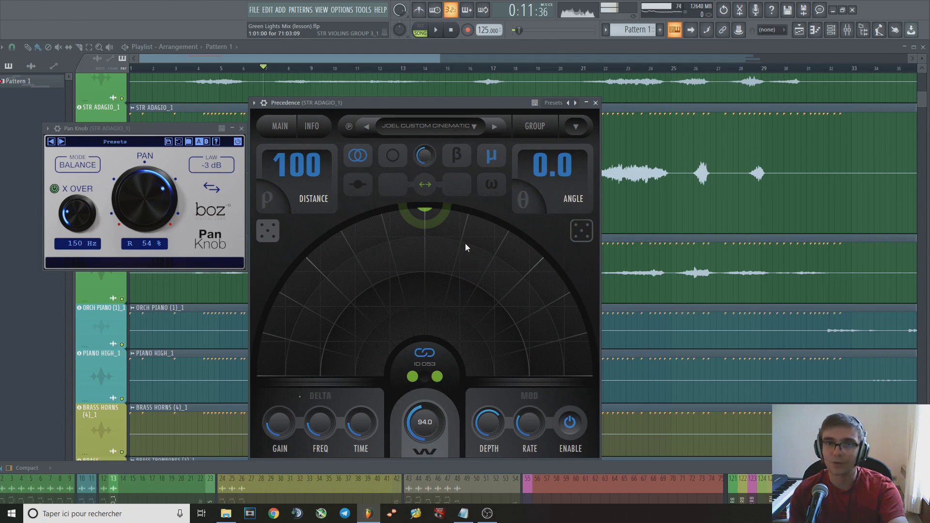
click(595, 103)
key(F9)
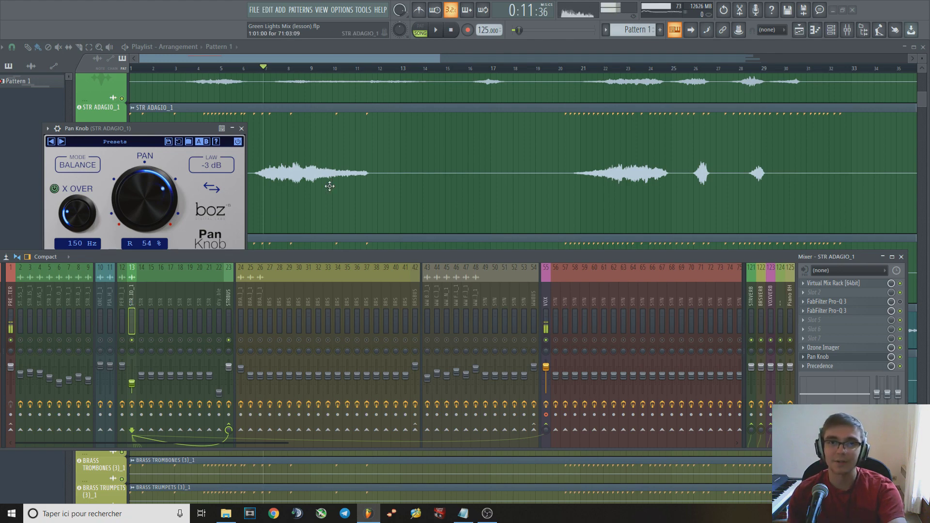
- Clear the open windows, bring back the mixer, and audition the dry ensemble track from around bar 7
key(F12)
key(F9)
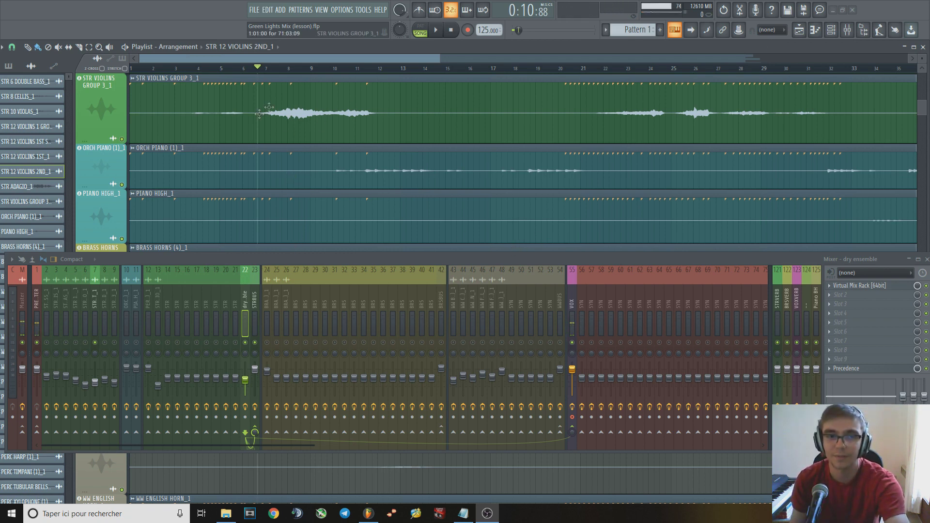
key(space)
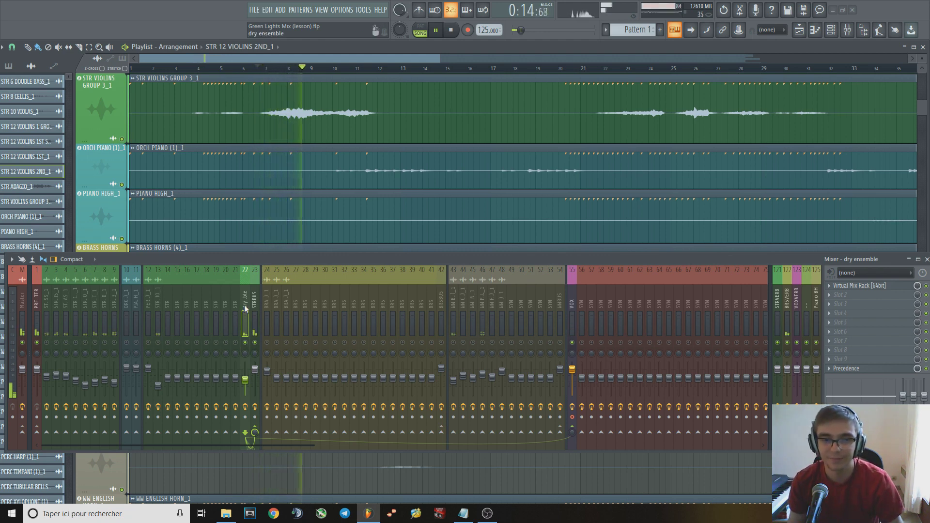
key(space)
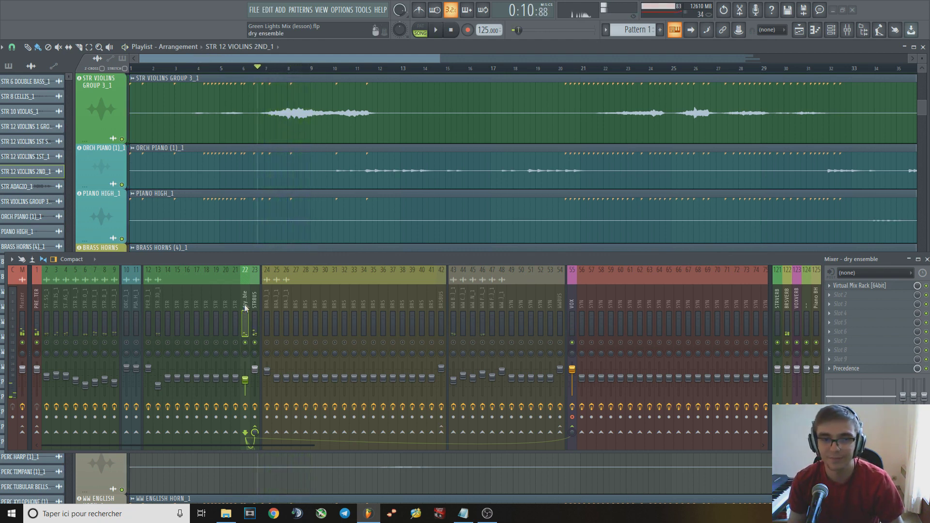
click(283, 70)
key(space)
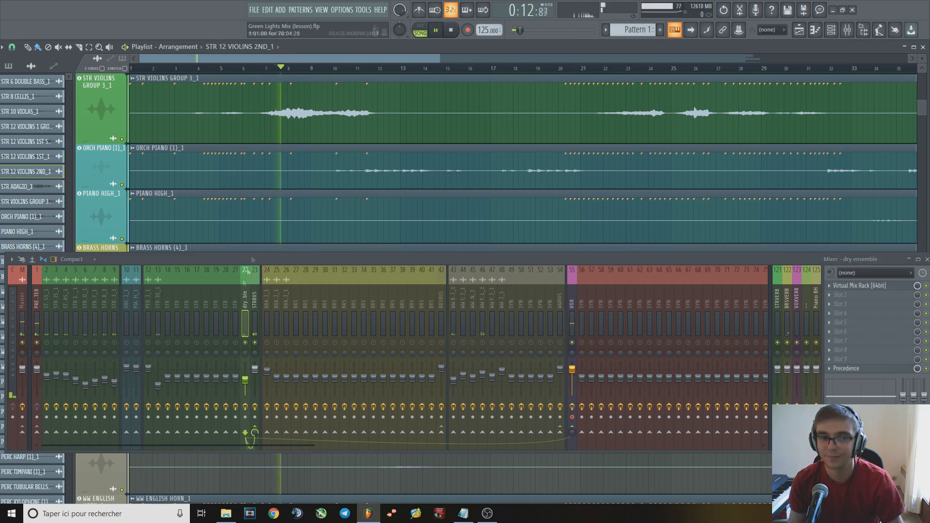
key(space)
- Compare mixer track 7 with the dry ensemble track by playing the same passage through each one alone
click(99, 343)
key(space)
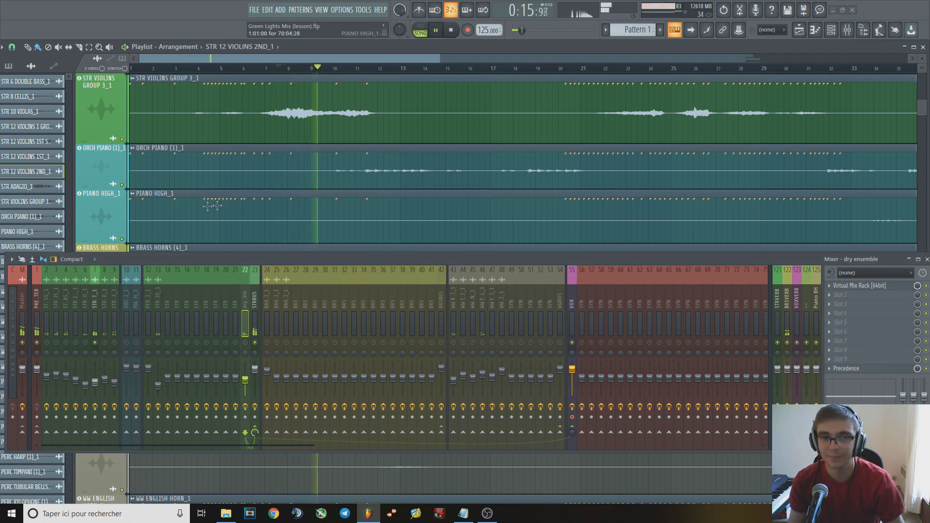
key(space)
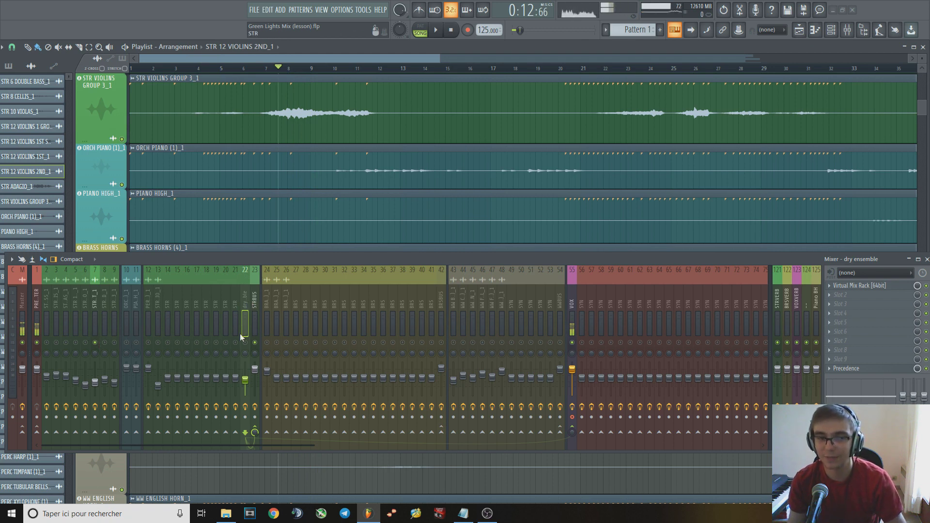
key(space)
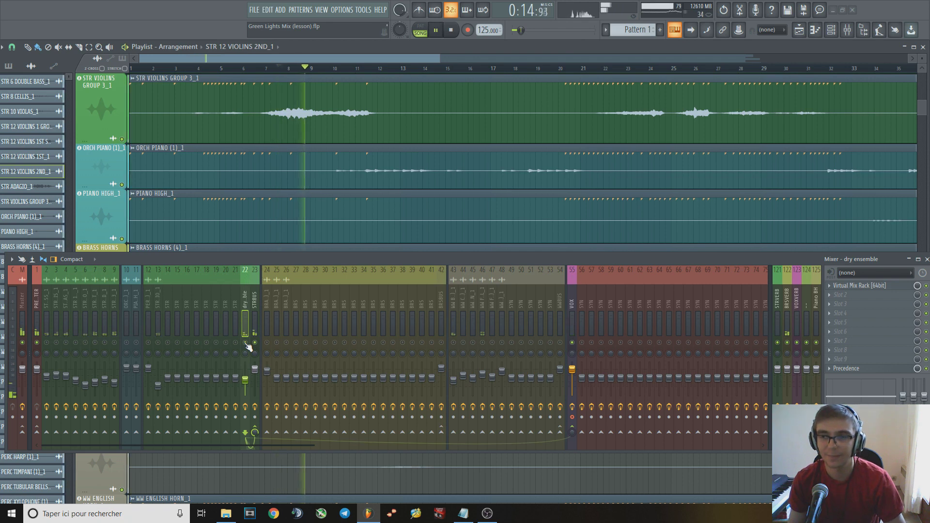
key(space)
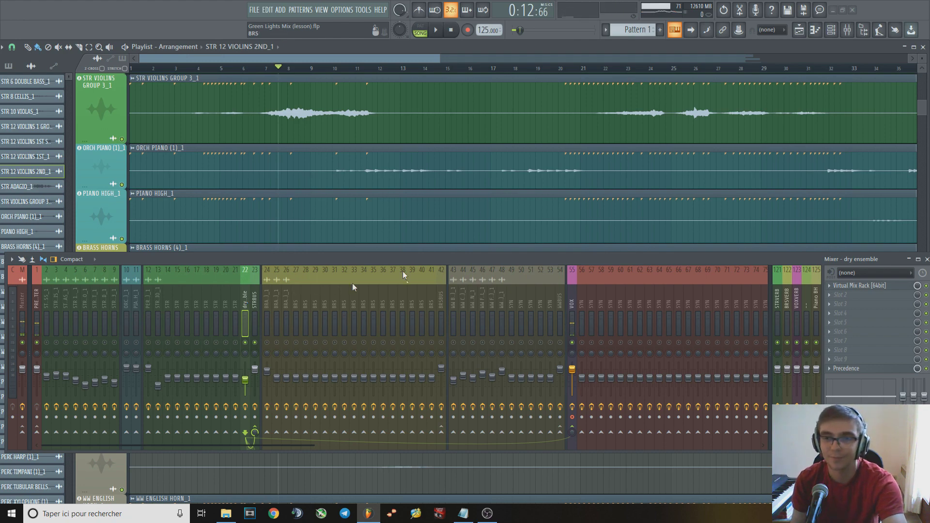
- Raise the dry ensemble track's send to BRSVERB to 123% and audition the passage
drag(402, 261, 335, 138)
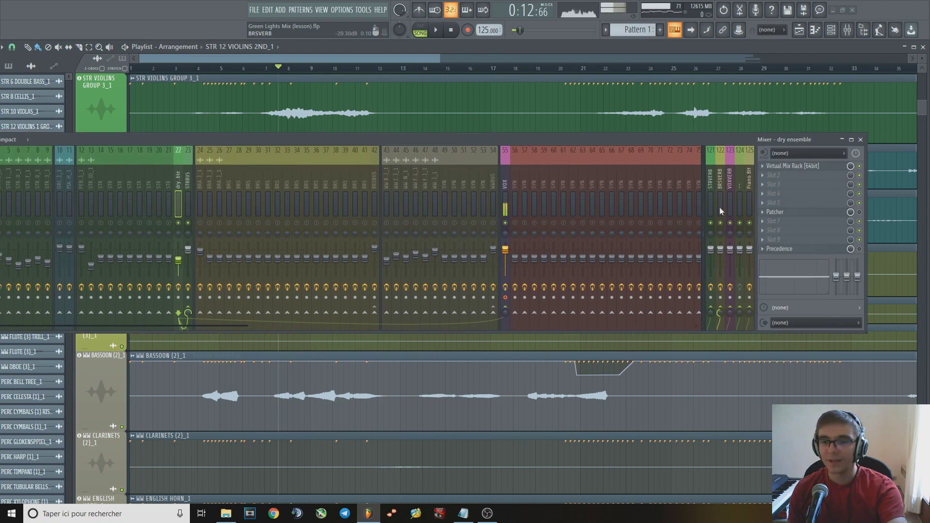
click(187, 187)
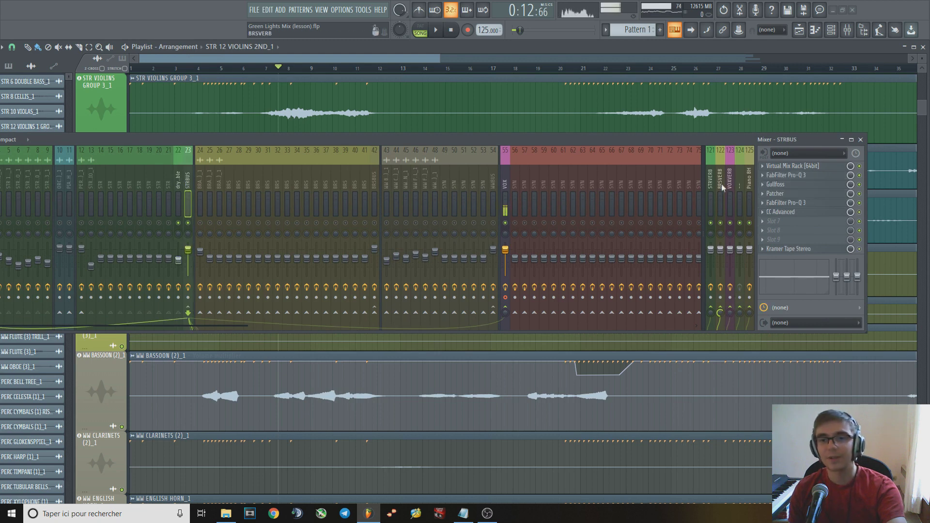
click(178, 186)
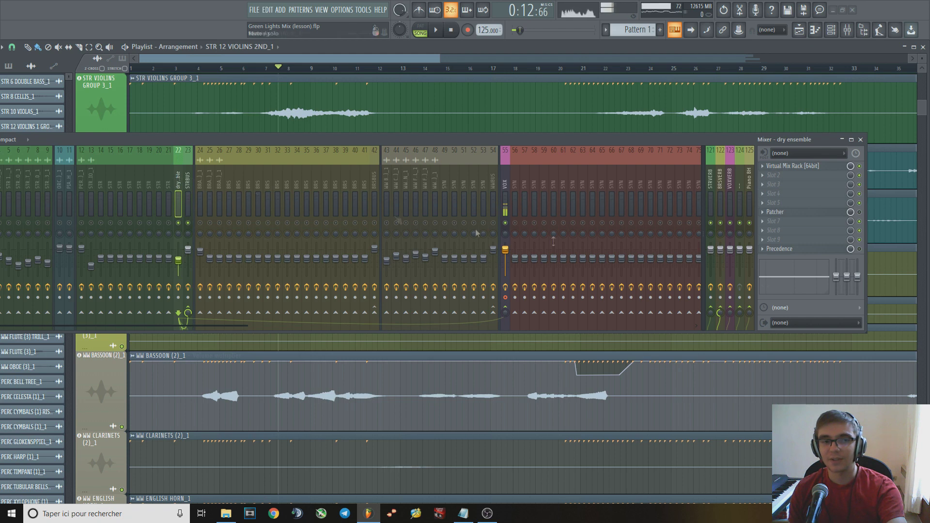
click(720, 315)
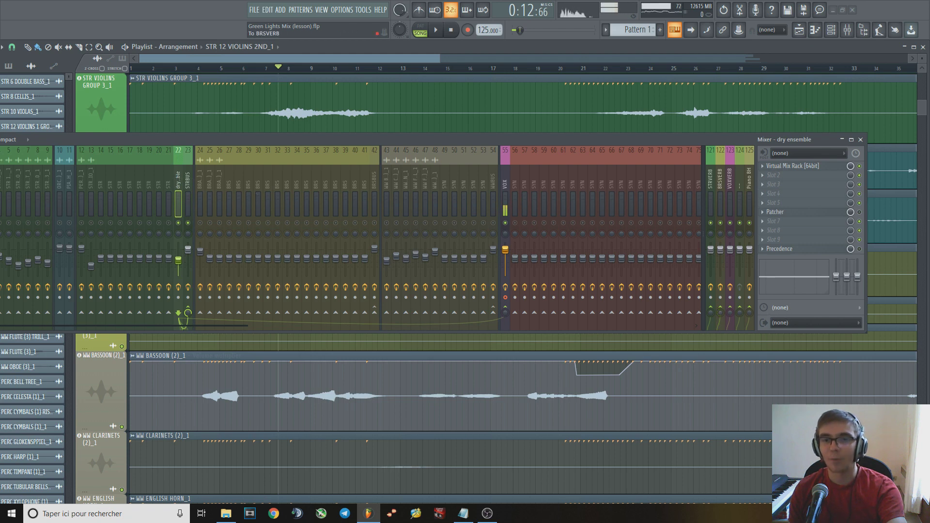
drag(720, 315, 719, 310)
key(space)
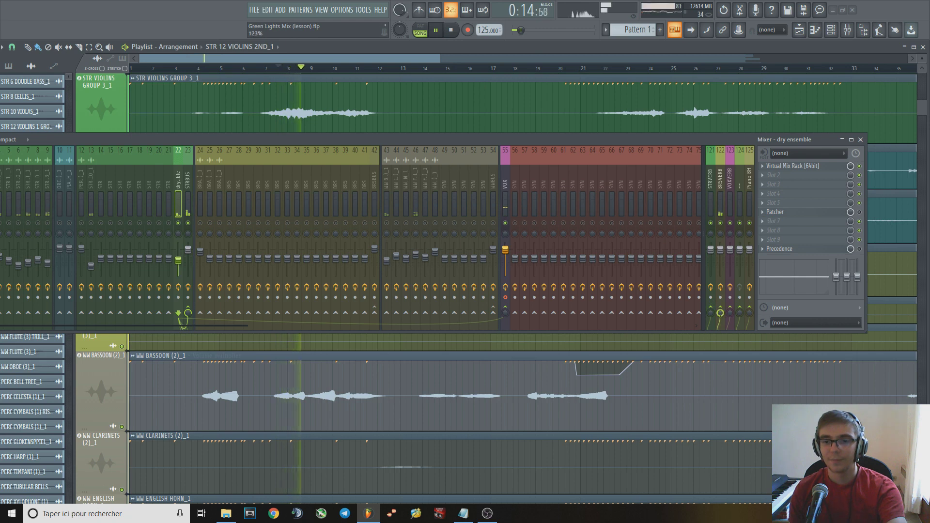
key(space)
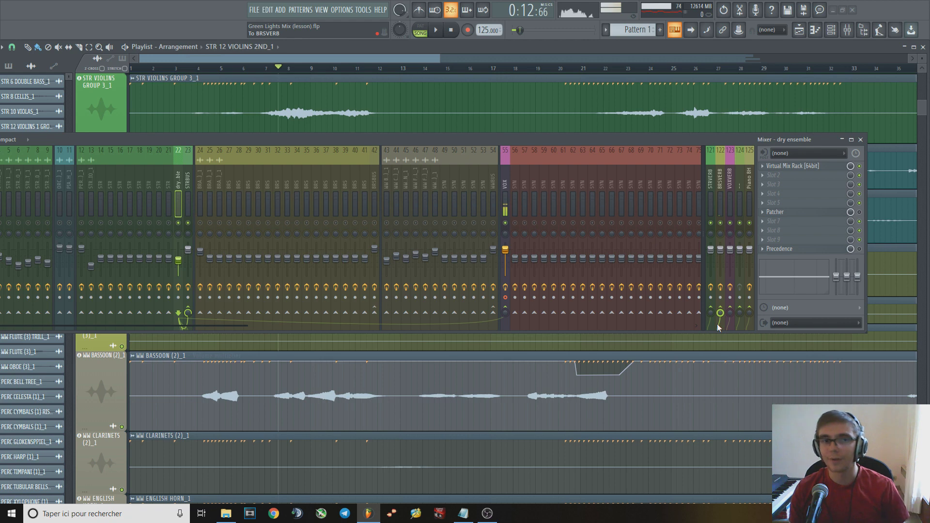
- Lower the dry ensemble track's send to BRSVERB while the passage plays, and stop playback
click(721, 313)
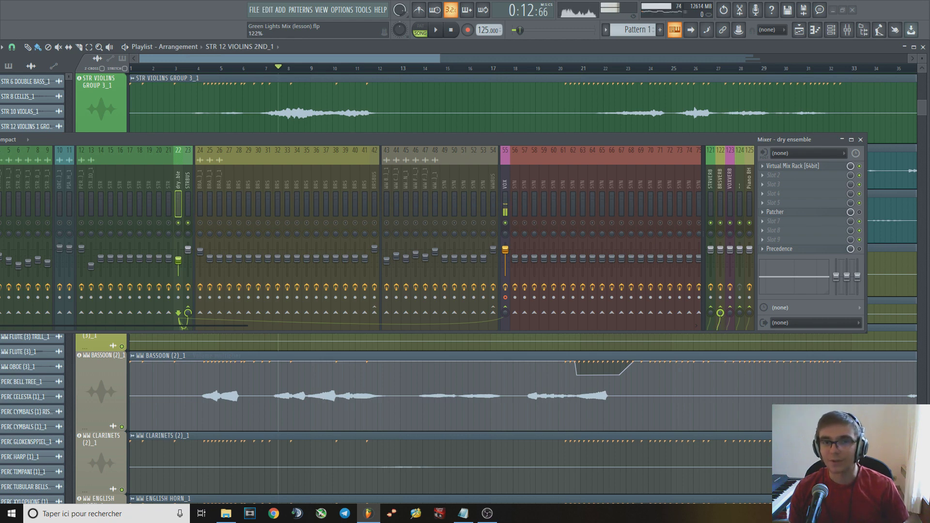
key(space)
drag(721, 312, 720, 327)
key(space)
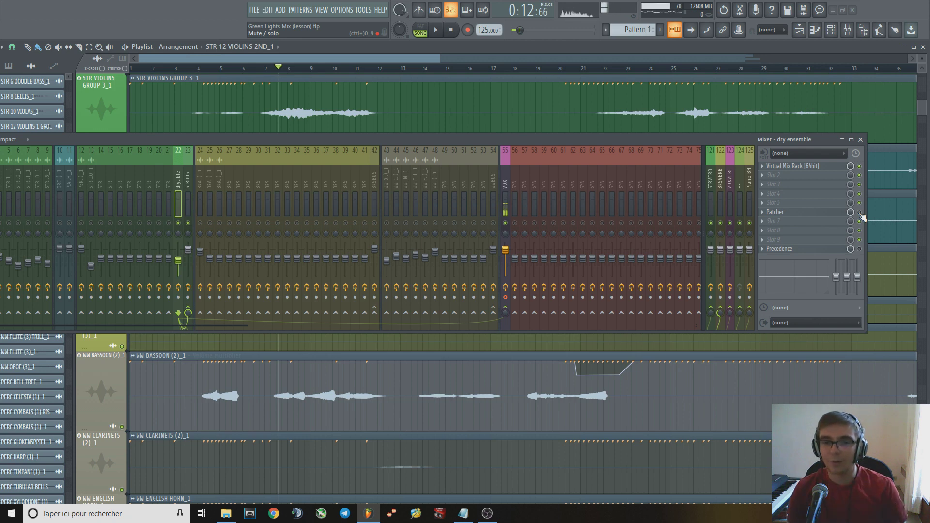
- Play the dry ensemble passage with its Patcher effect bypassed, and play it again with Patcher enabled
drag(648, 142, 680, 141)
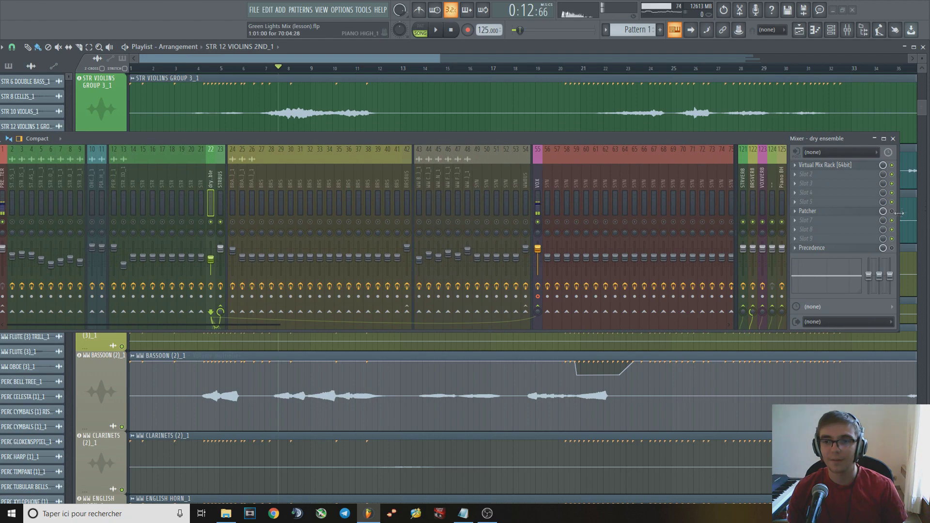
key(space)
drag(617, 138, 613, 187)
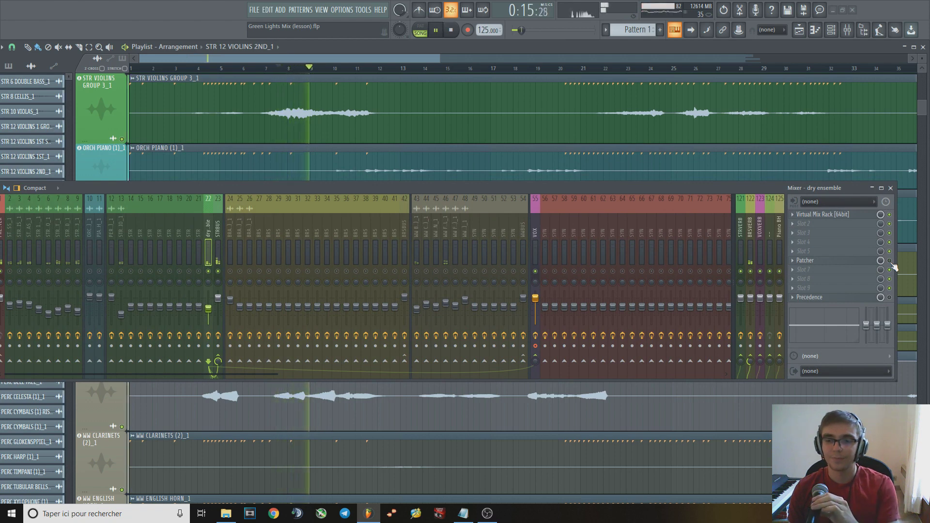
key(space)
key(space)
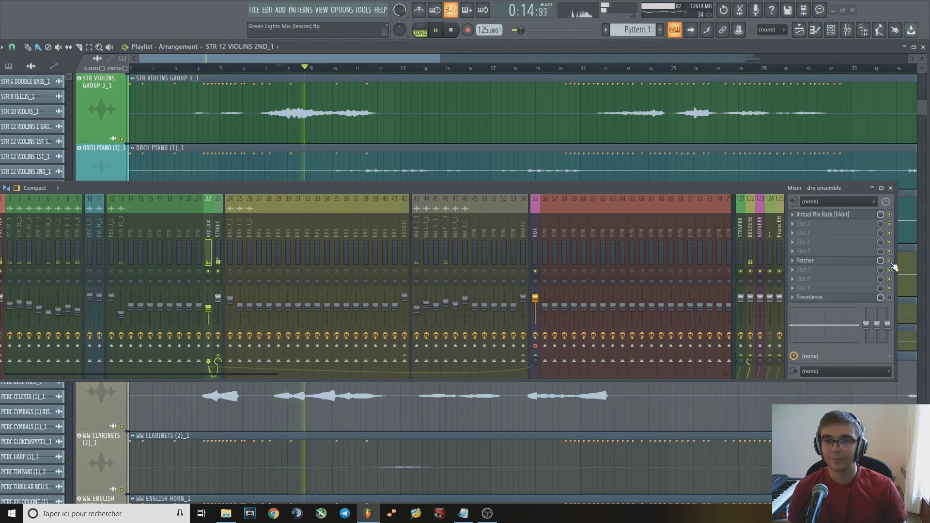
key(space)
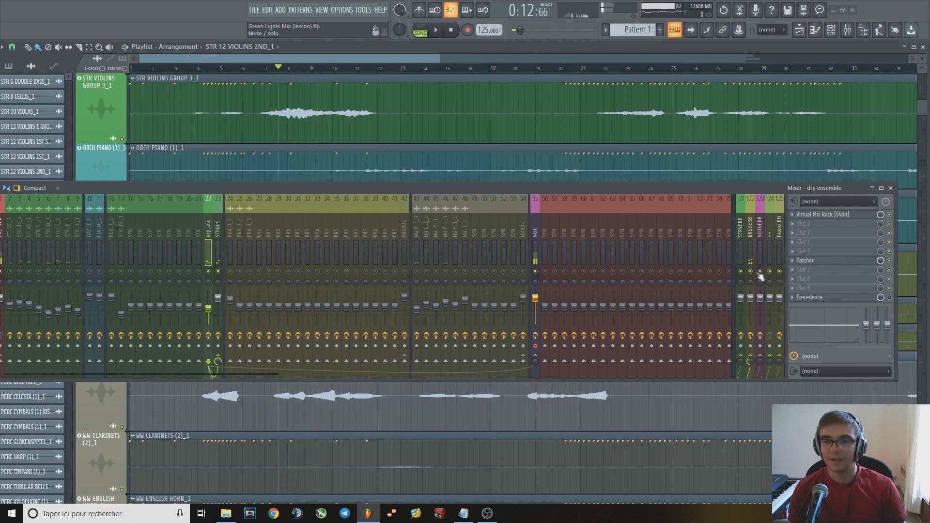
- Mute the BRSVERB track and audition the dry ensemble passage with Patcher enabled
click(750, 271)
key(space)
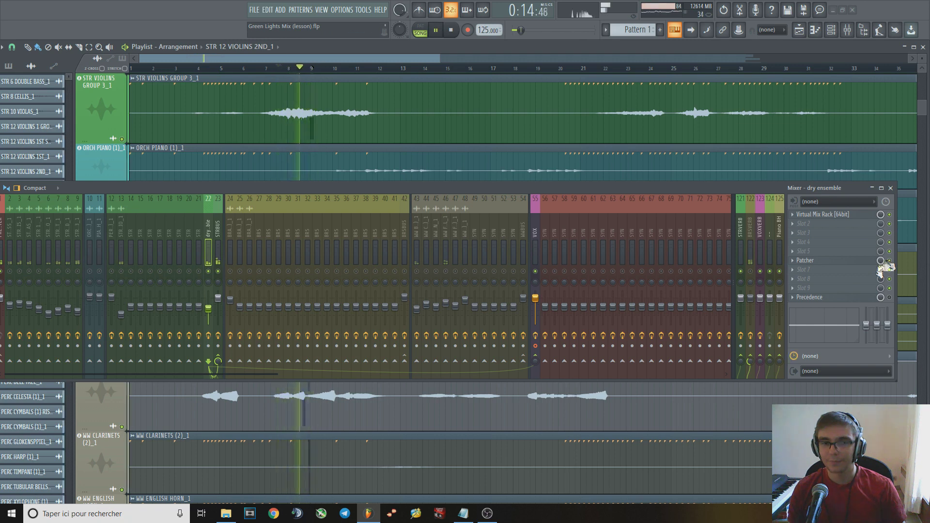
key(space)
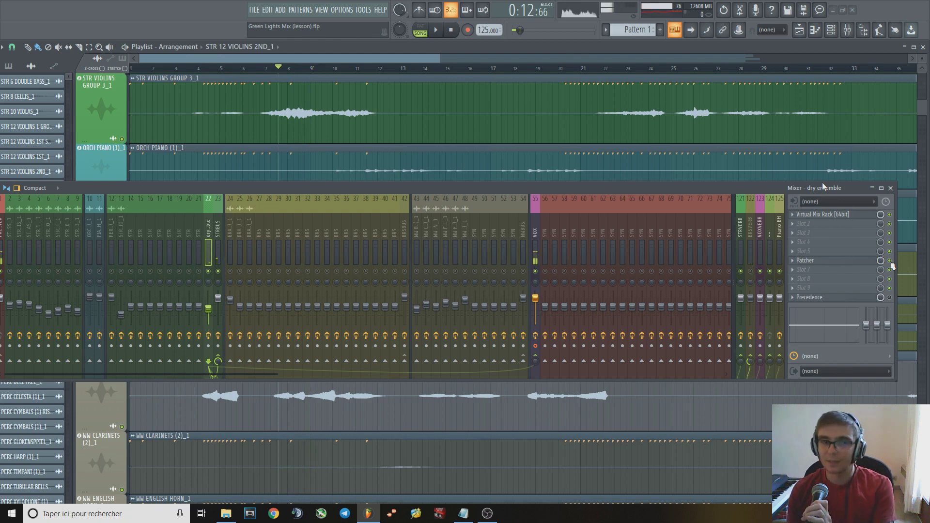
drag(823, 186, 849, 182)
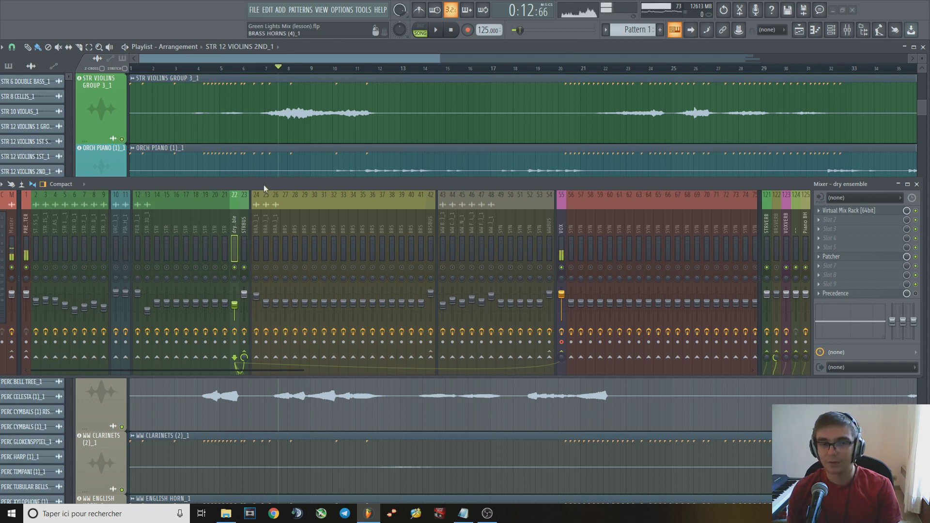
drag(261, 187, 248, 182)
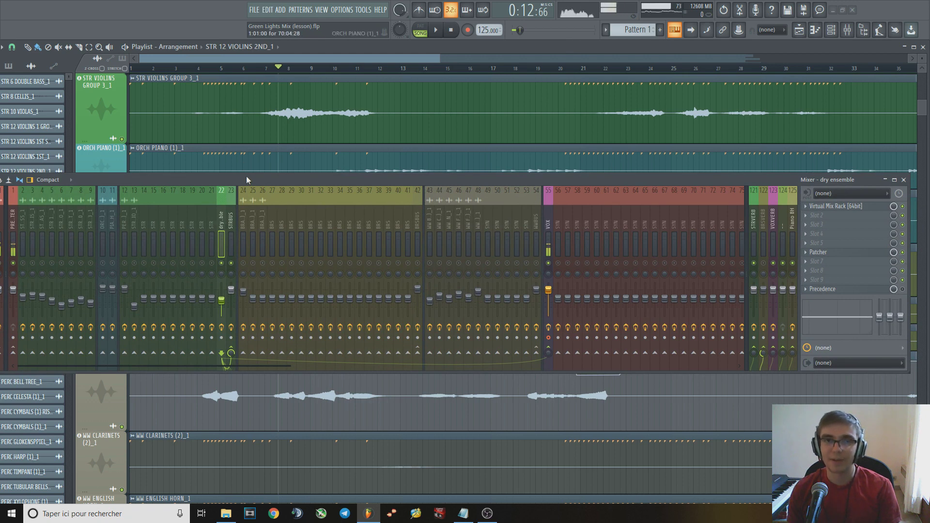
drag(245, 178, 233, 176)
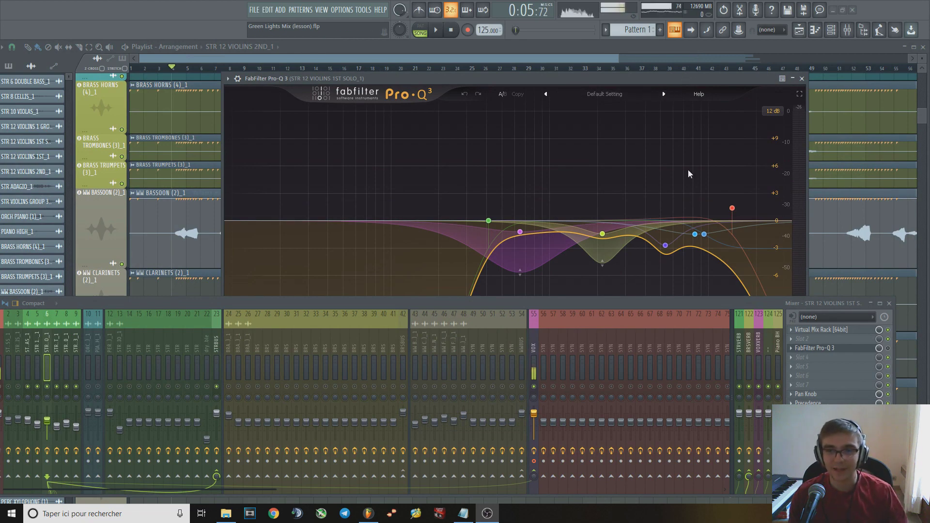
- Play the soloed string passage and uncover the full FabFilter Pro-Q 3 curve of the STR 12 VIOLINS 1ST SOLO_1 track
drag(507, 304, 515, 289)
key(space)
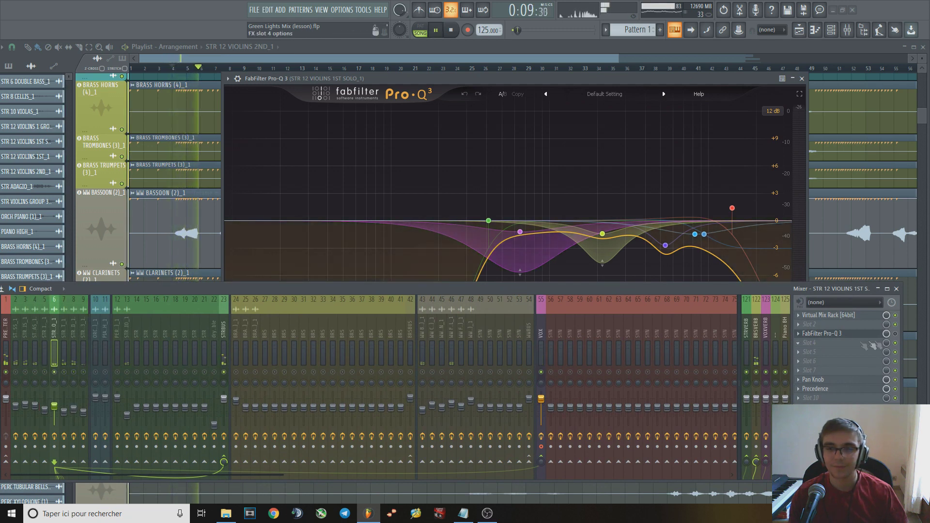
drag(723, 294, 673, 403)
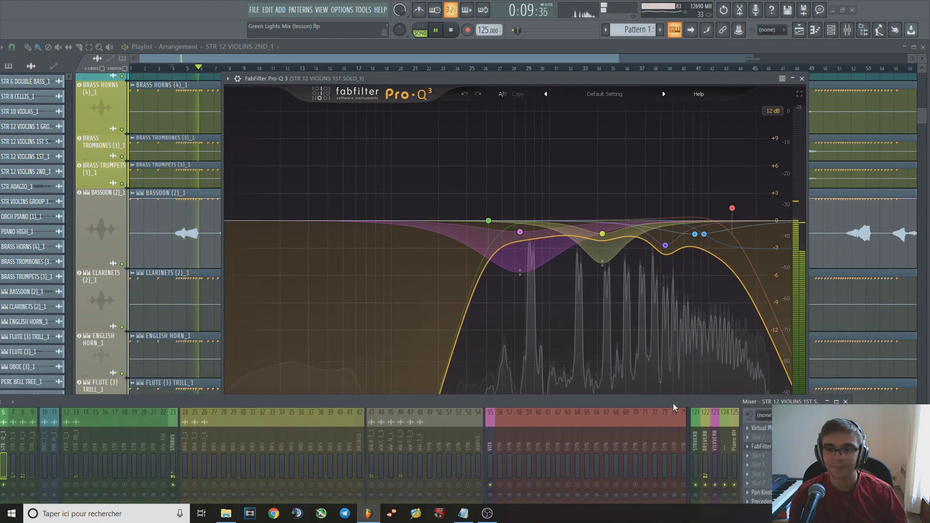
key(space)
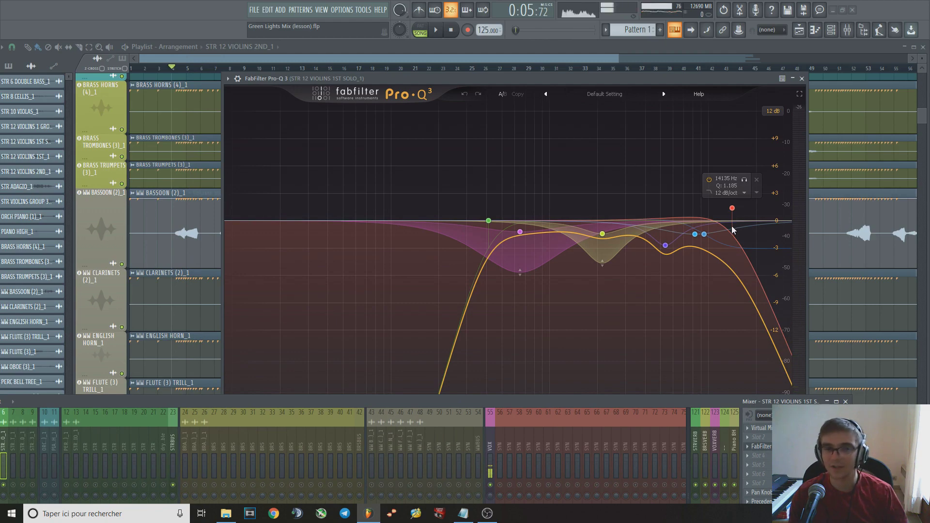
- Uncover the mixer's effect slots and replay the soloed strings, comparing the 1st solo violins with Pro-Q 3 enabled and bypassed
drag(480, 401, 522, 280)
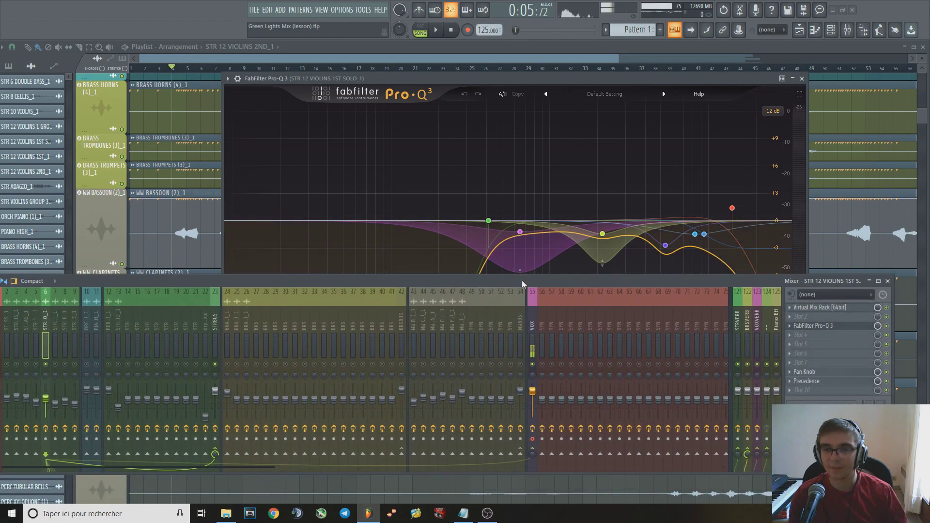
key(space)
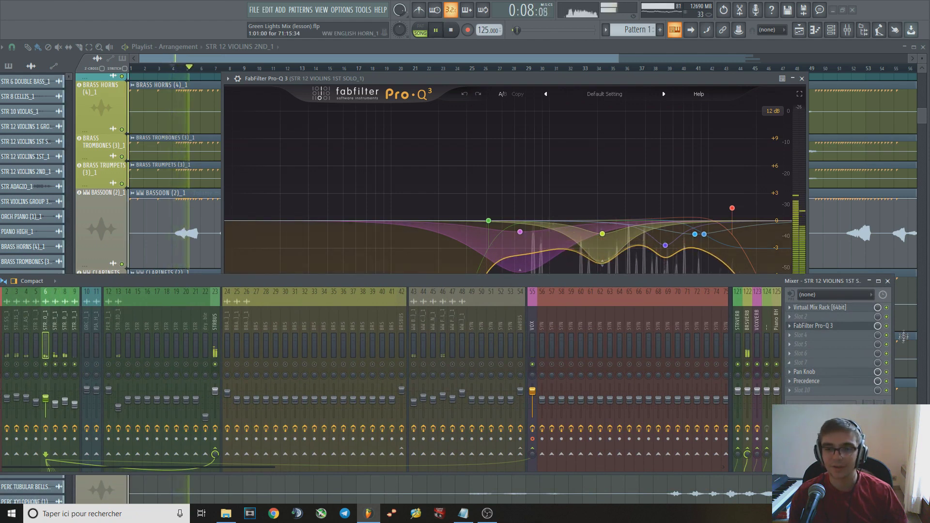
key(space)
key(space)
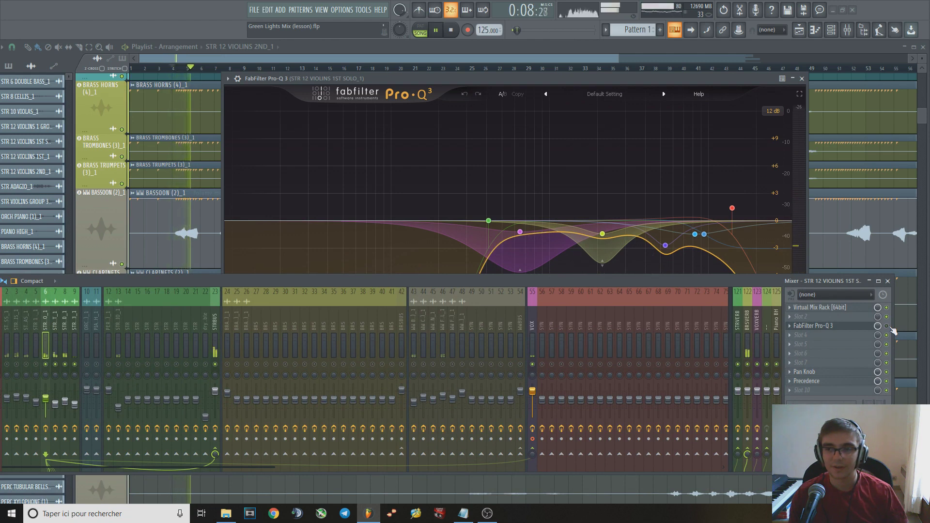
key(space)
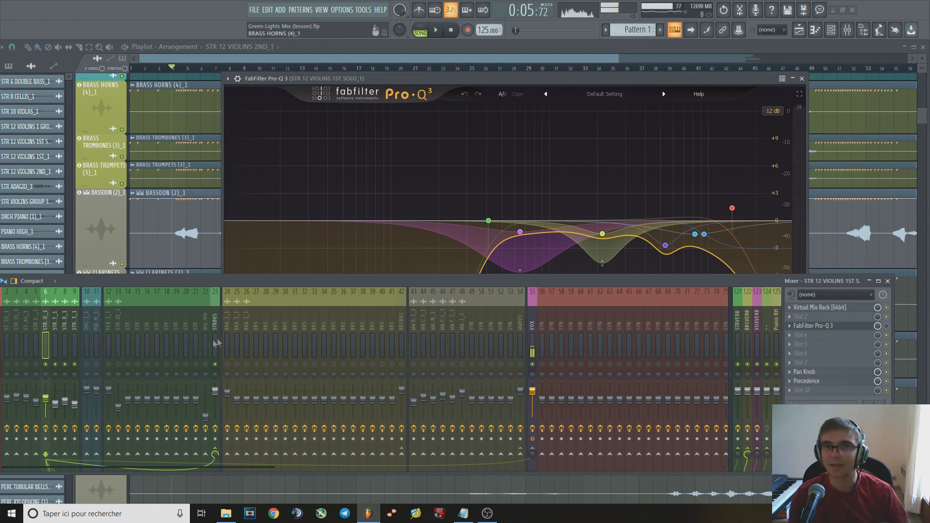
- Audition the passage with all mixer tracks unmuted, comparing the 1st solo violins with Pro-Q 3 bypassed and enabled
key(space)
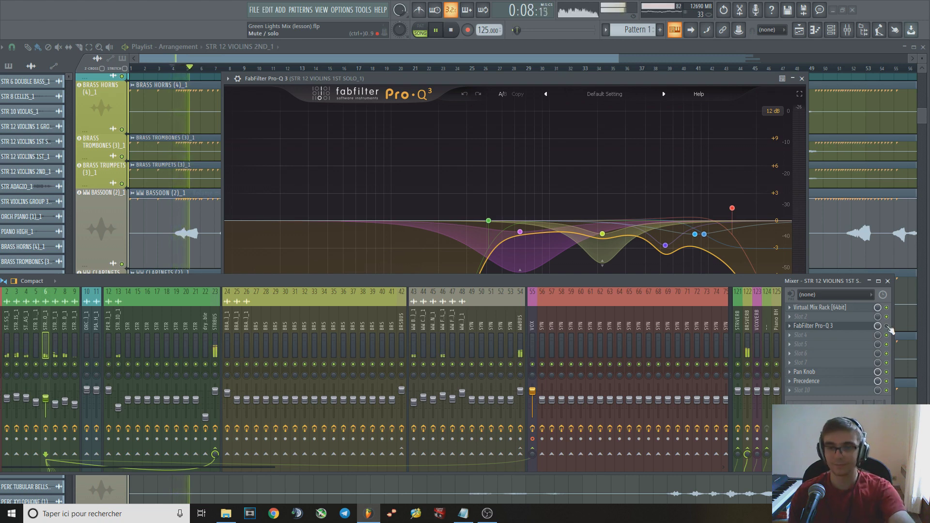
key(space)
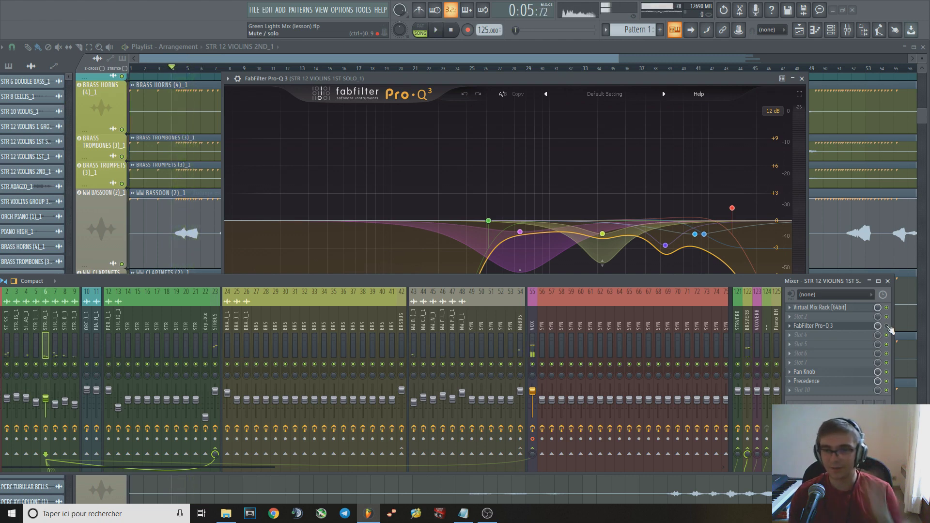
key(space)
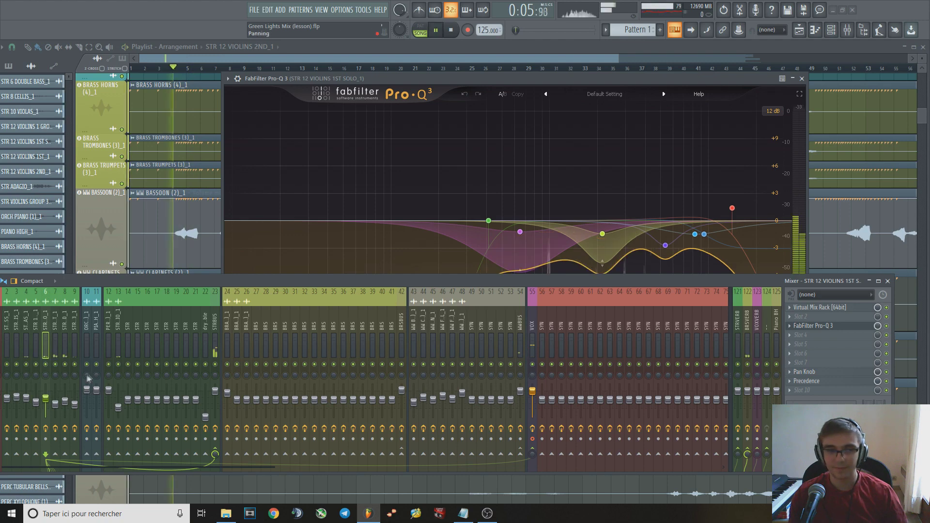
- Lower the STR 12 VIOLINS 1ST SOLO_1 track's volume to 50% (-12.7 dB) and audition it in the full mix
drag(210, 287, 231, 281)
key(space)
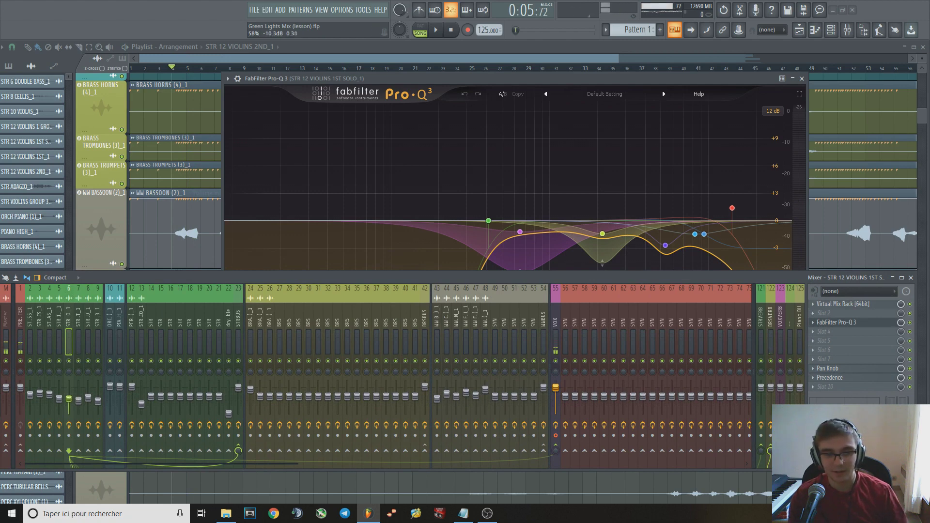
key(space)
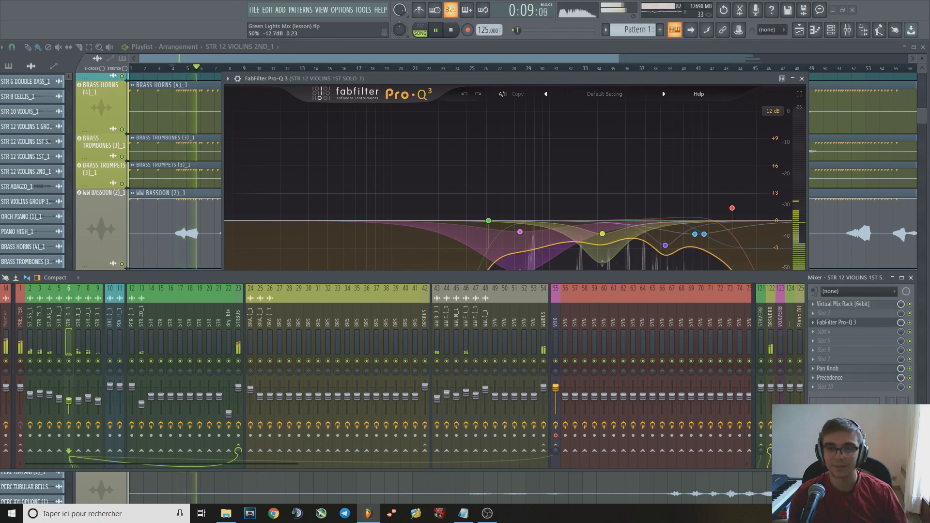
key(space)
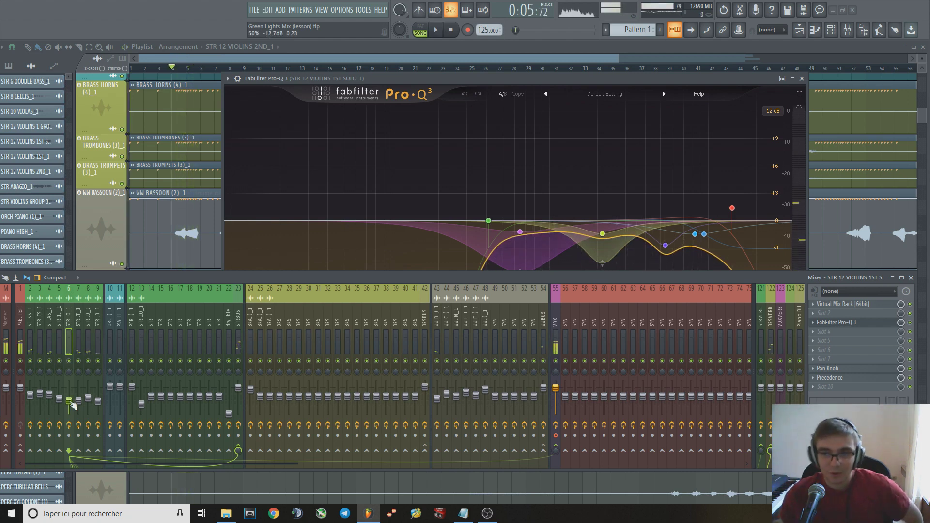